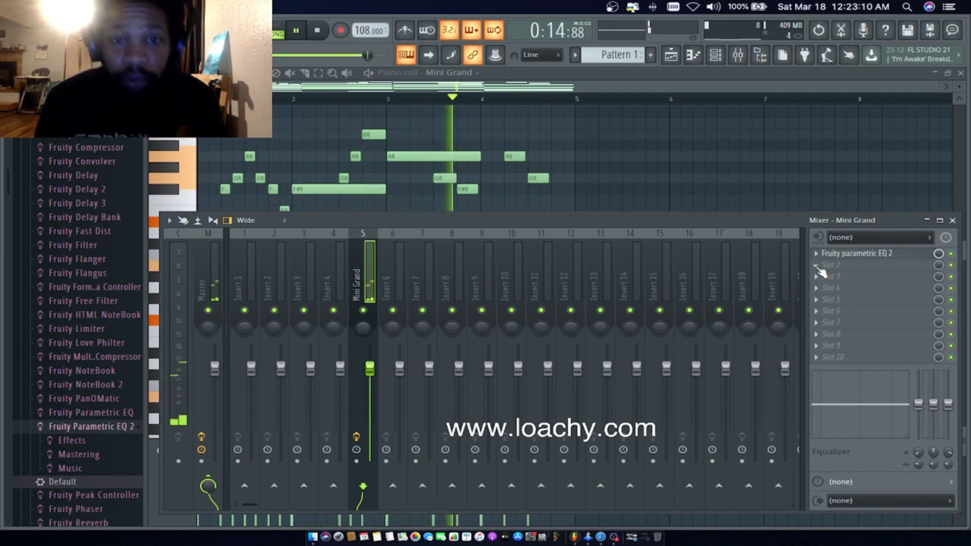
Load VComp Stereo into the second effect slot of the Mini Grand mixer track and apply its Piano preset.
left_click(817, 266)
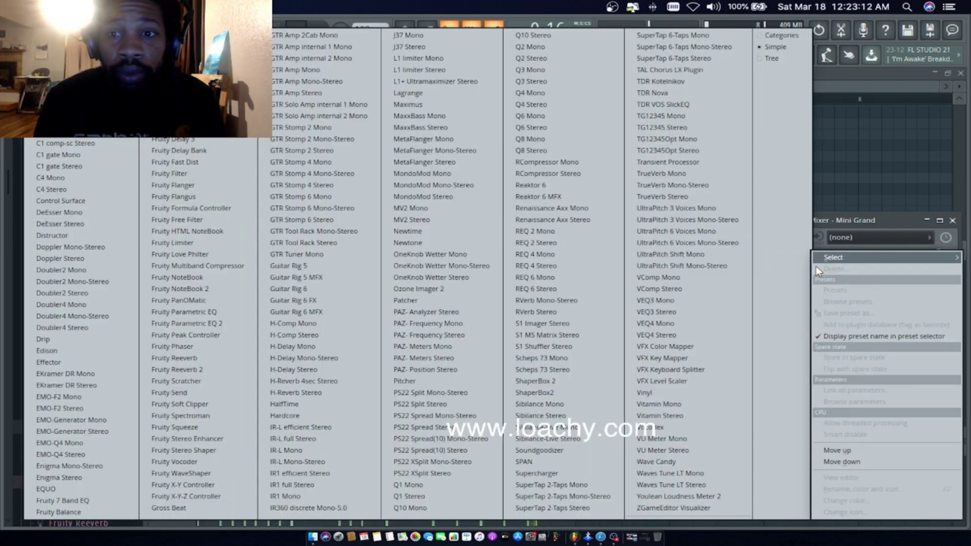
left_click(695, 296)
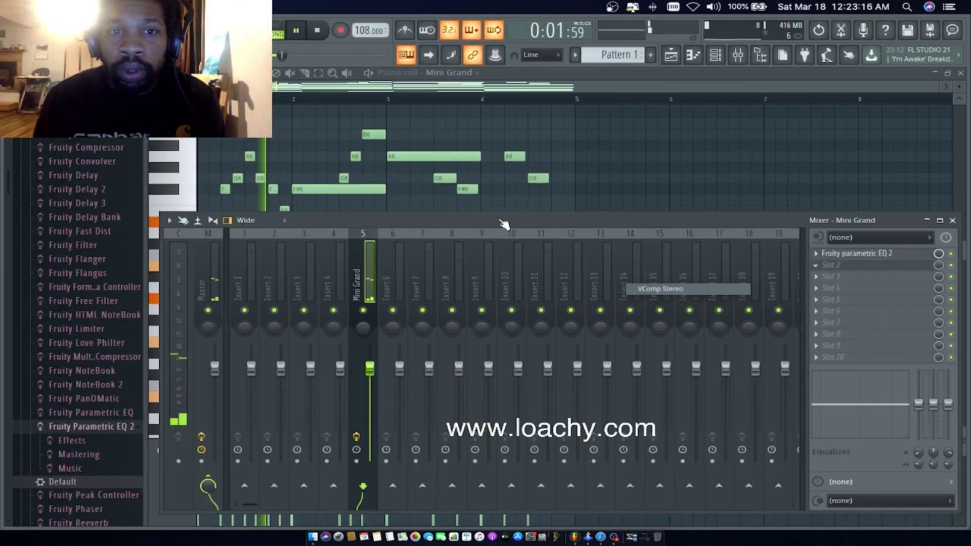
left_click(378, 155)
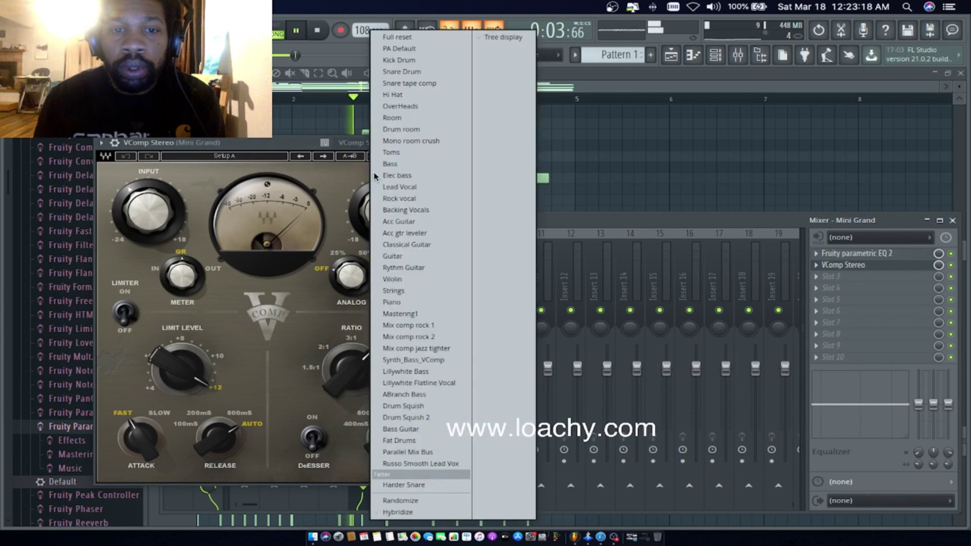
left_click(418, 302)
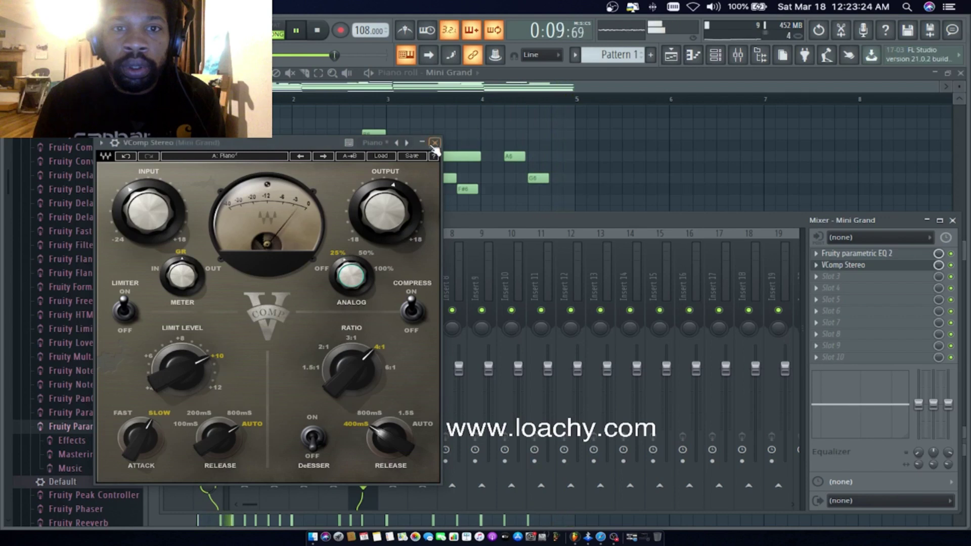
left_click(435, 143)
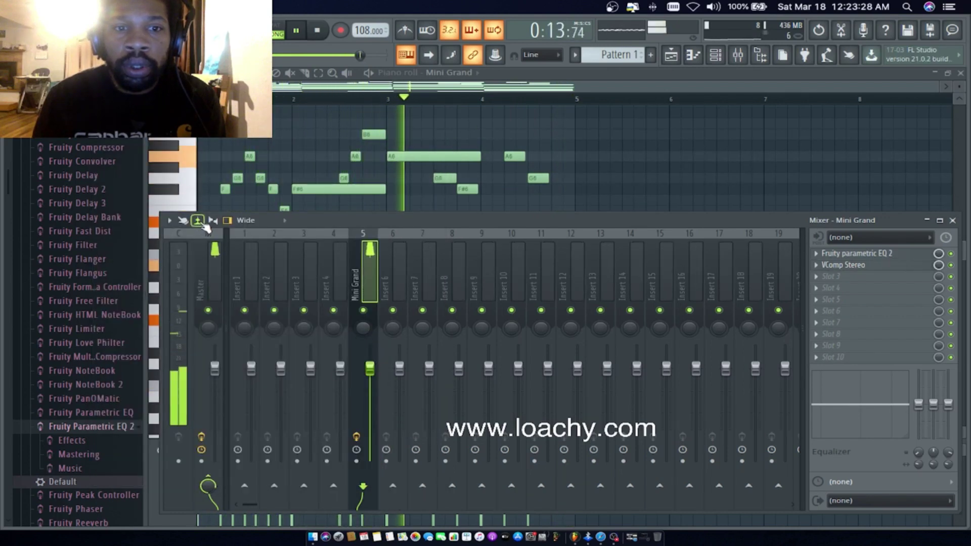
Lower the volume fader of the Mini Grand mixer track, then close the mixer.
mouse_move(361, 371)
left_click_drag(370, 369, 370, 393)
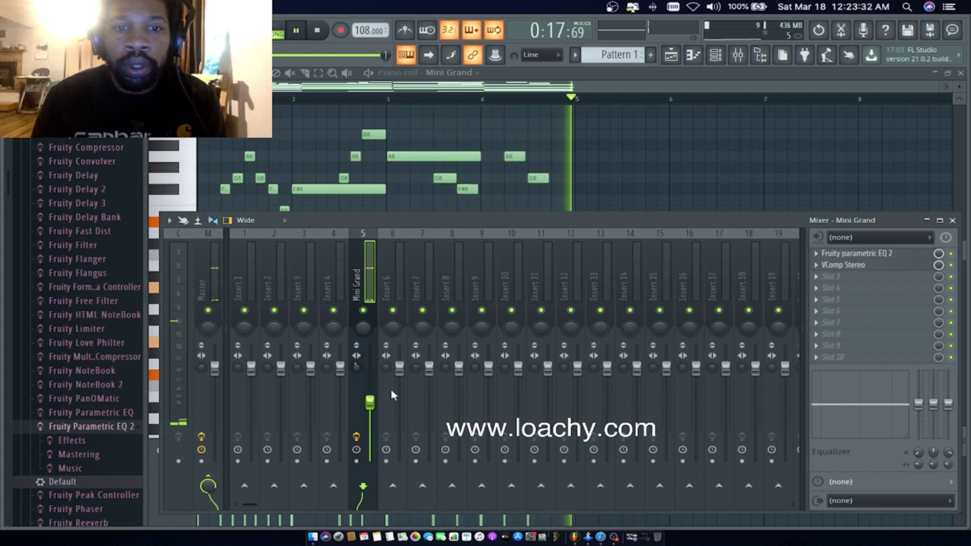
left_click(953, 221)
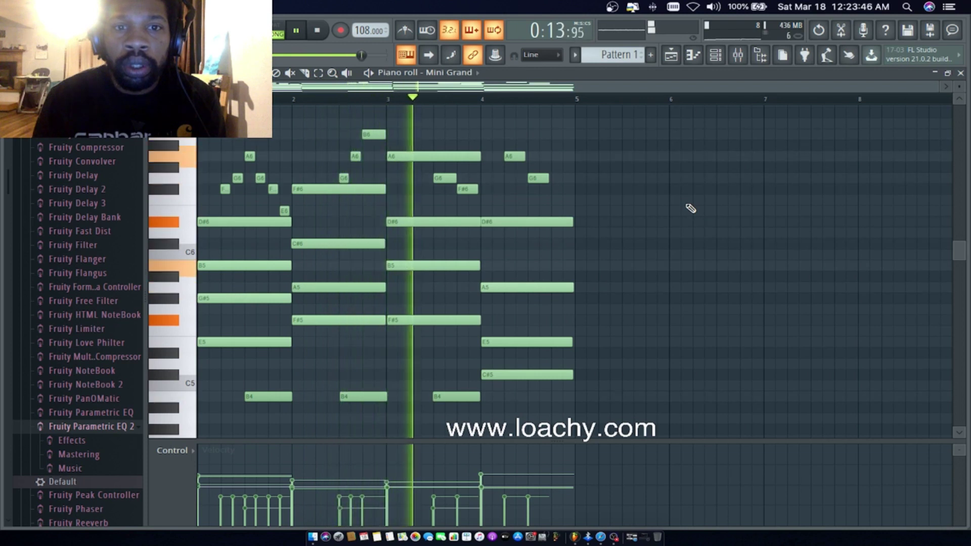
Reopen the mixer, send the Mini Grand track to Insert 6, and select Insert 6.
left_click(737, 56)
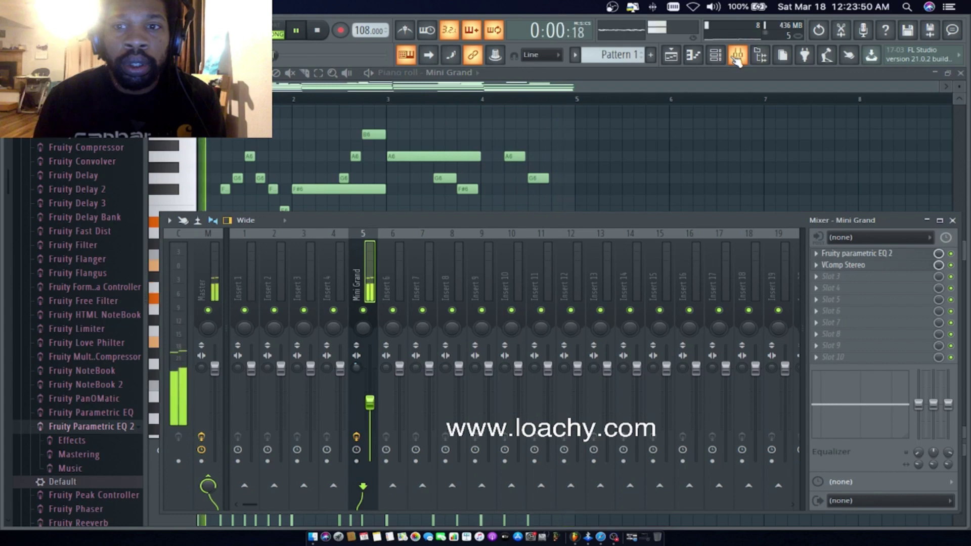
left_click(393, 485)
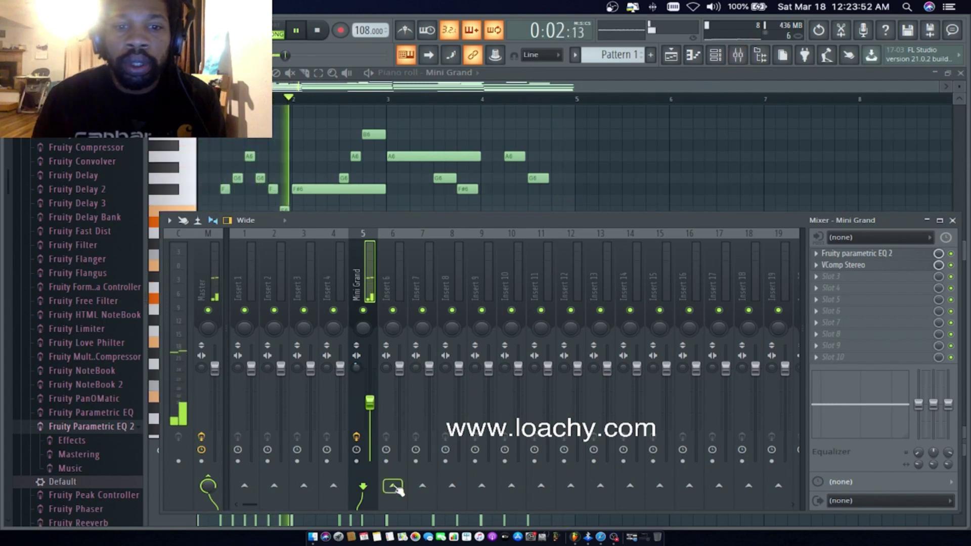
left_click(394, 236)
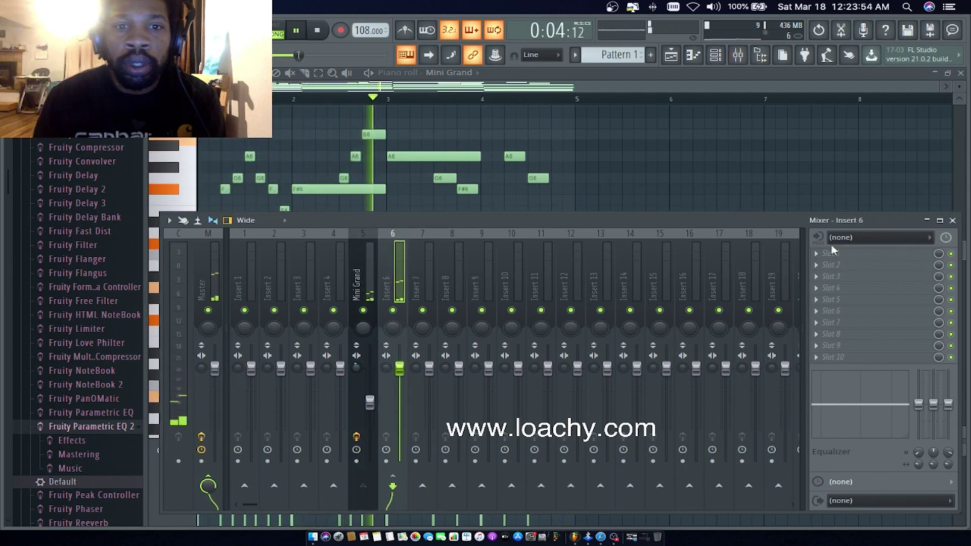
Load Fruity Love Philter into the first effect slot of Insert 6 with the Basic gate preset.
left_click(818, 258)
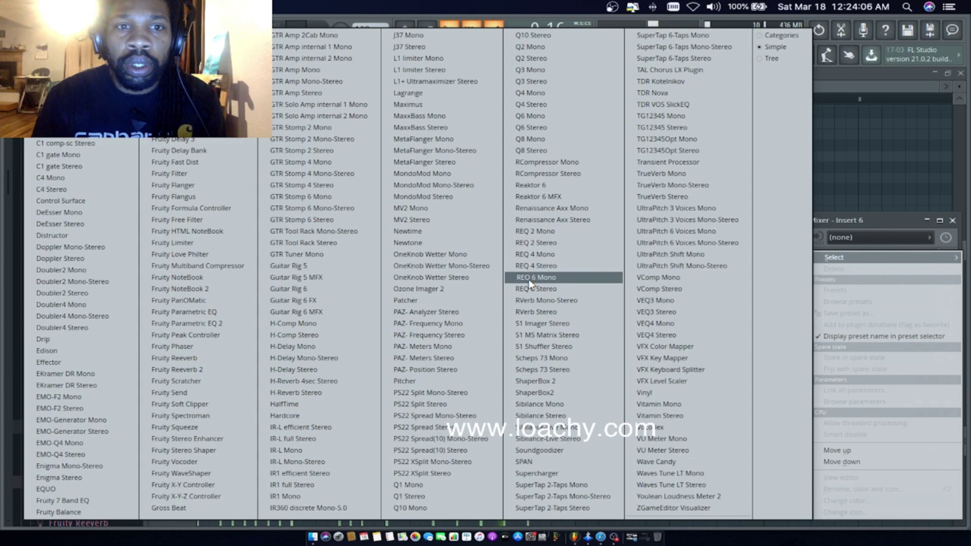
left_click(228, 255)
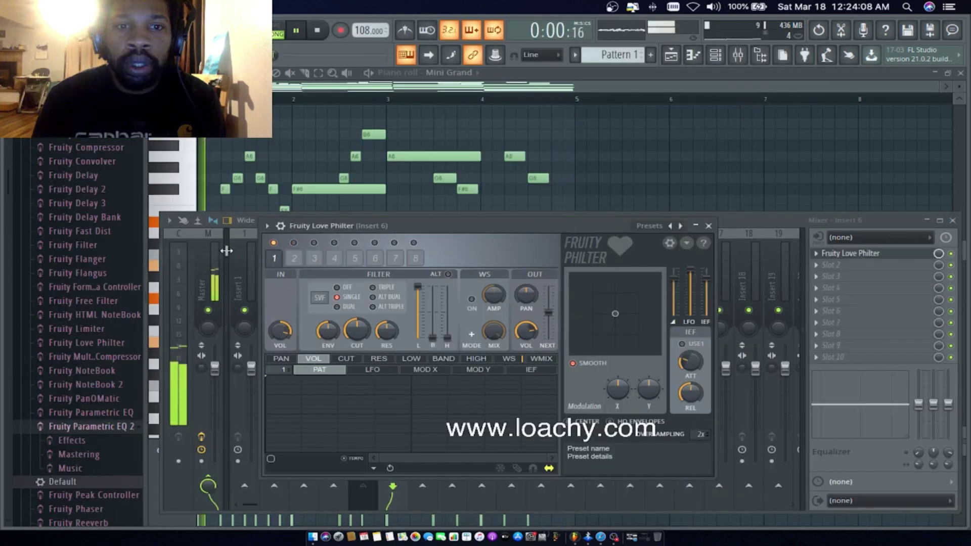
left_click(654, 230)
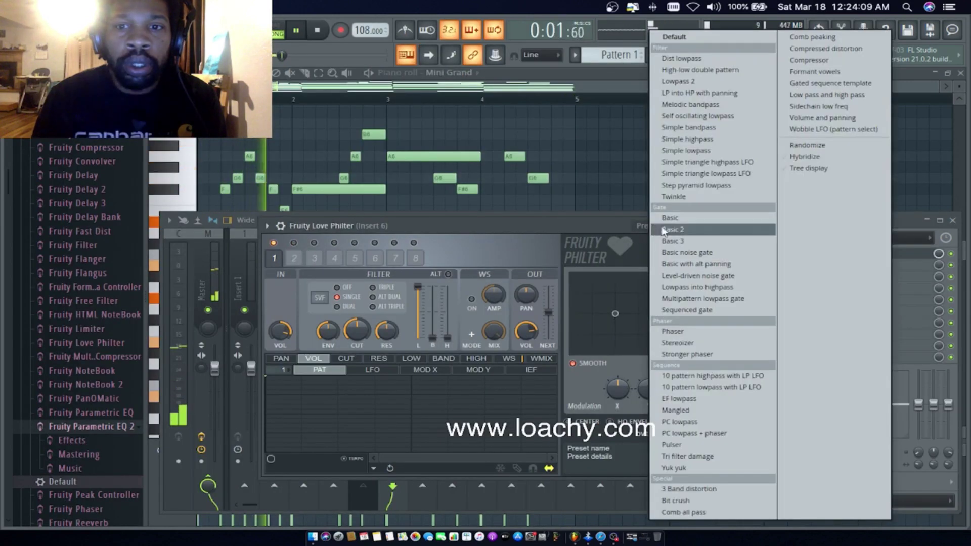
left_click(689, 219)
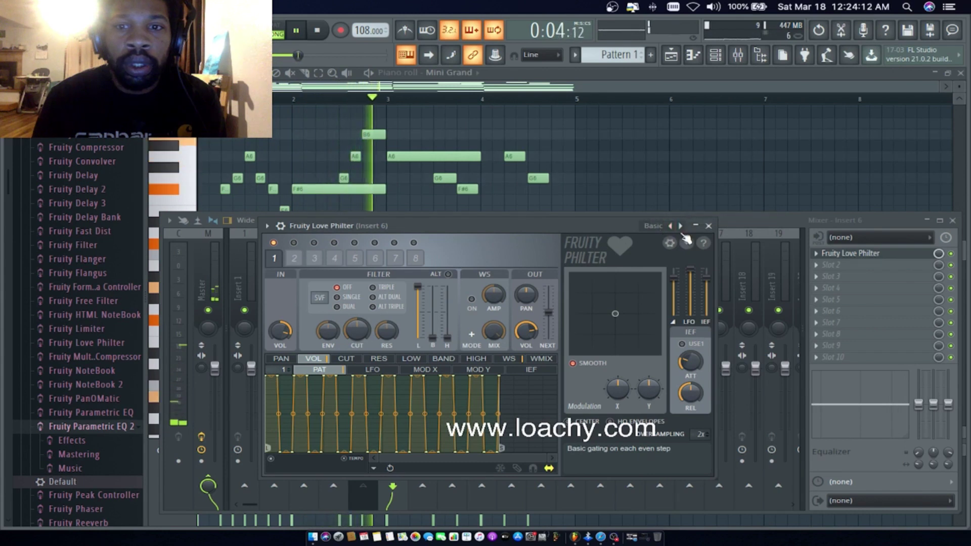
Step through Fruity Love Philter's gate presets to Lowpass into highpass, then close the plugin and lower Insert 6's volume.
left_click(681, 226)
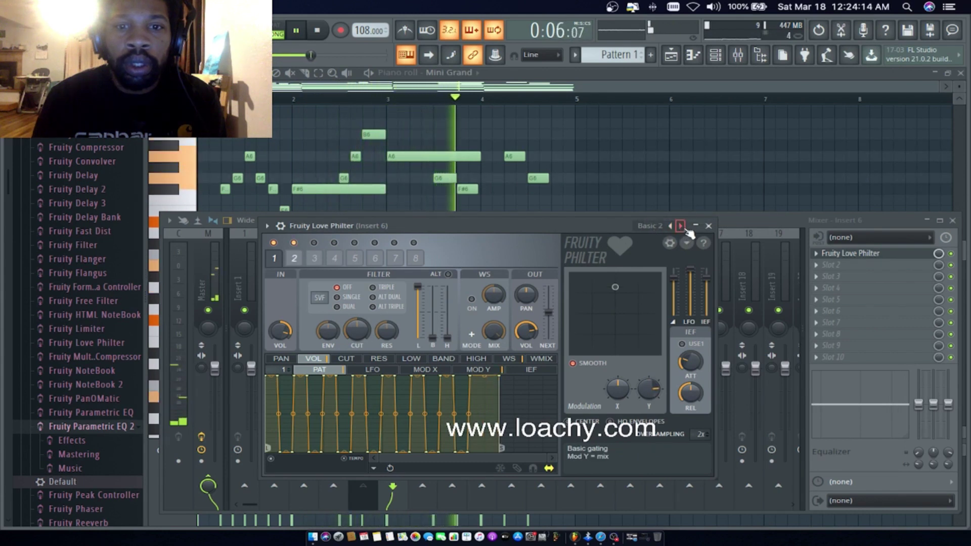
left_click(681, 226)
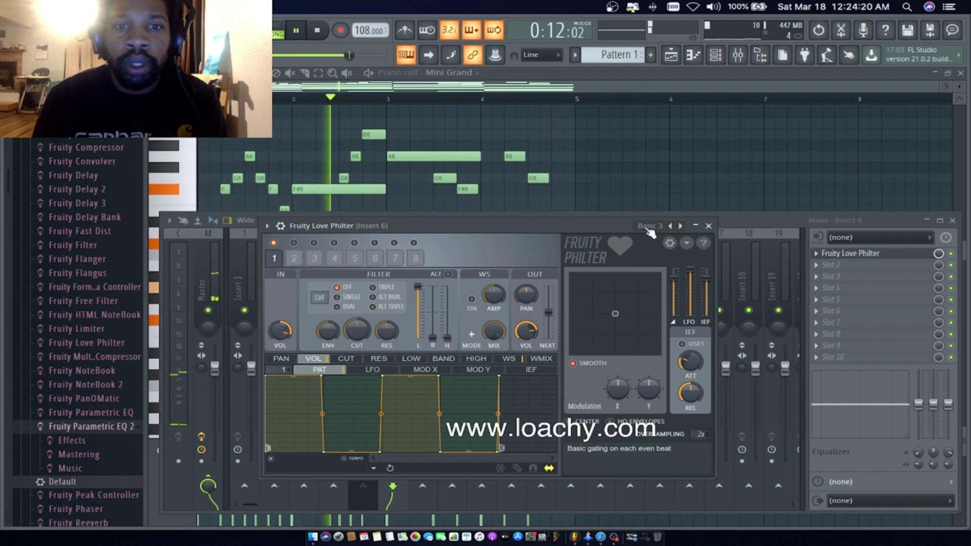
left_click(681, 226)
left_click(681, 227)
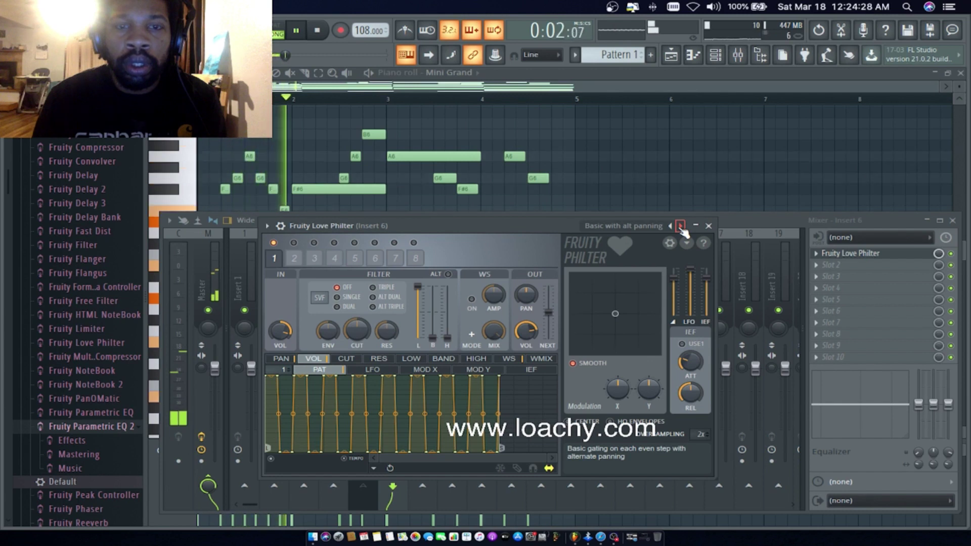
left_click(681, 226)
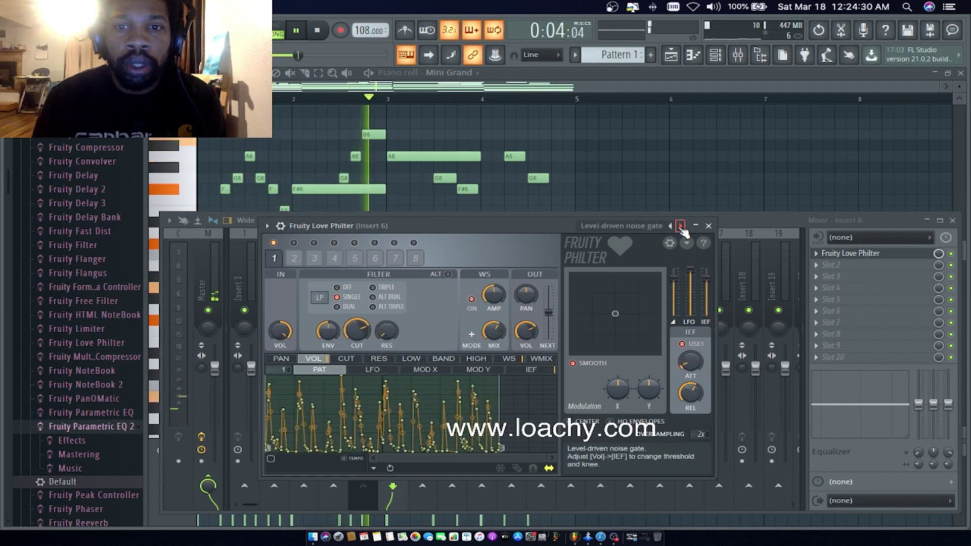
left_click(681, 226)
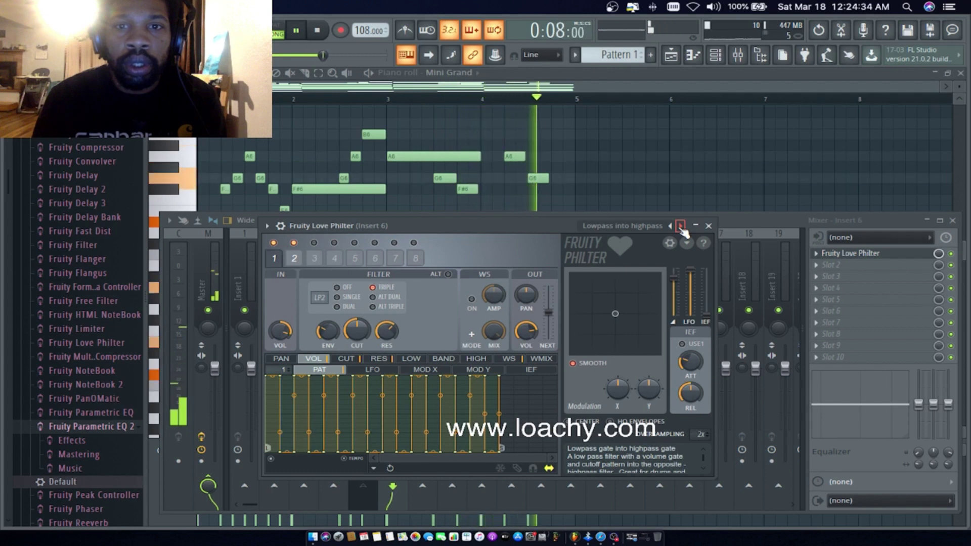
left_click(708, 226)
left_click_drag(400, 385, 399, 407)
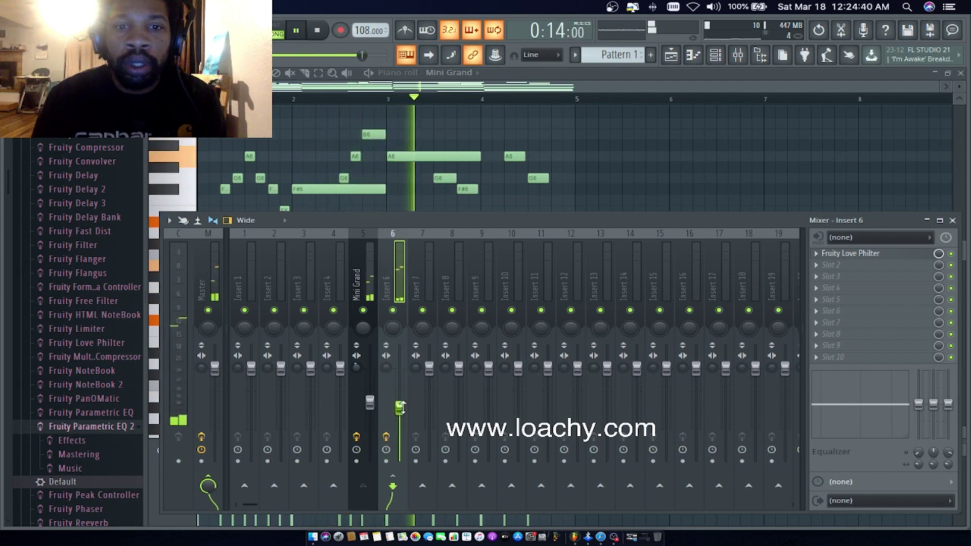
Add Fruity Flangus with the Deep chorus preset to Insert 6's second slot and lower the track's volume further.
left_click(824, 273)
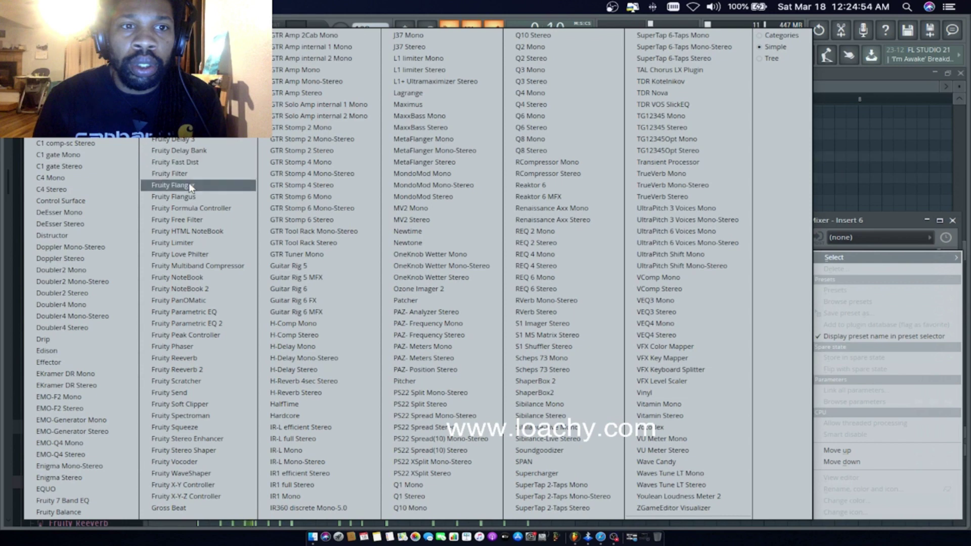
left_click(193, 198)
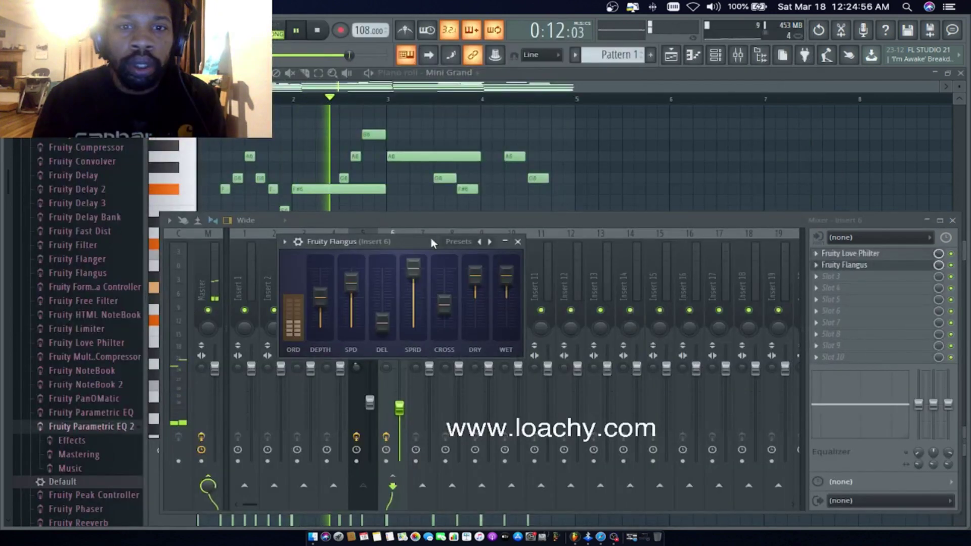
left_click(461, 243)
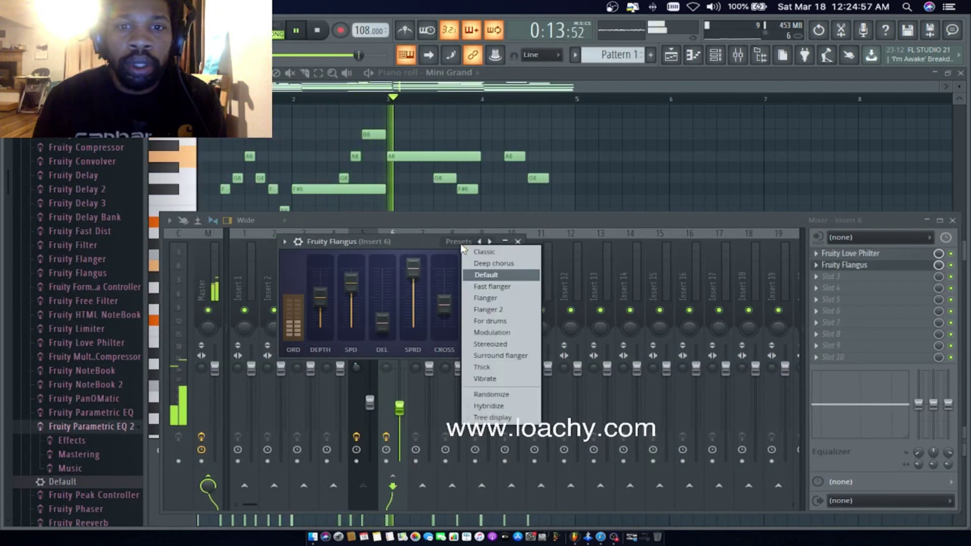
left_click(498, 264)
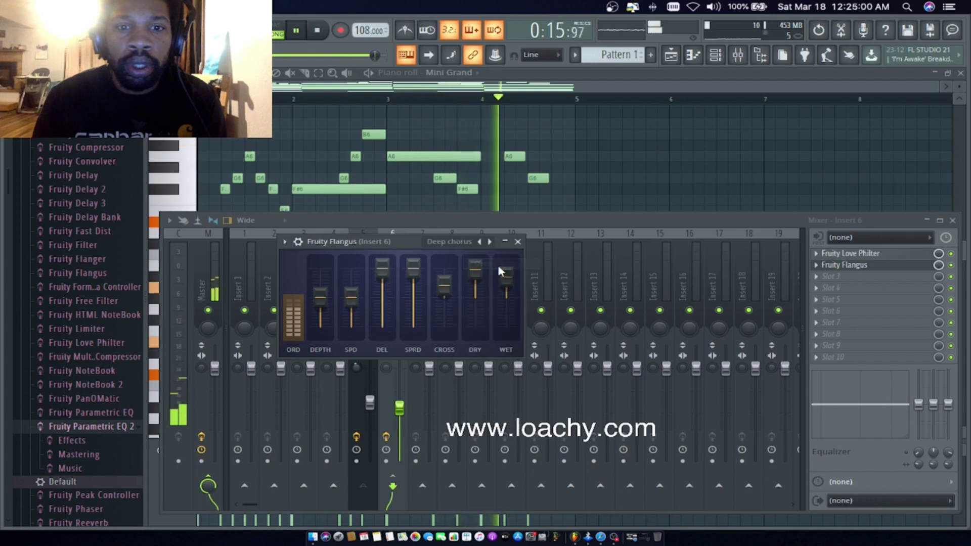
left_click(518, 242)
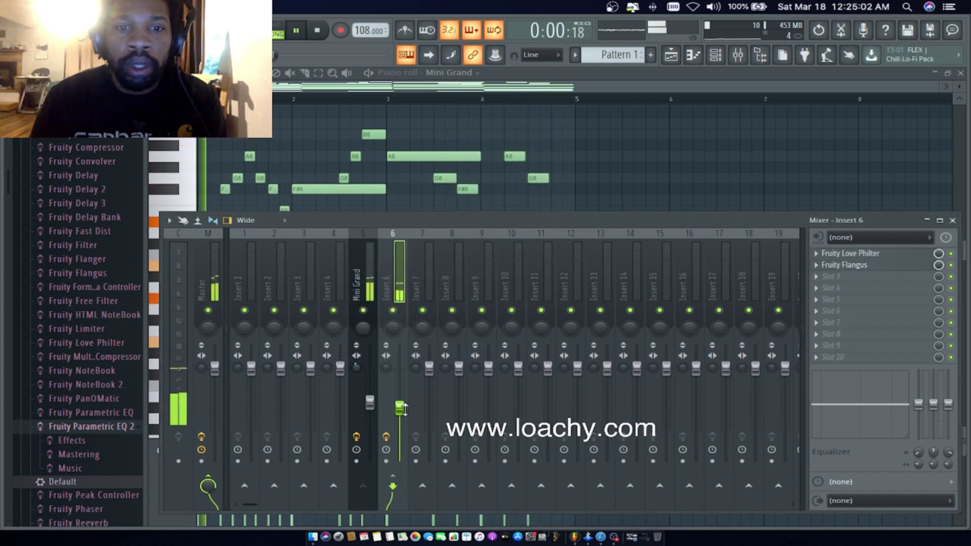
left_click_drag(399, 407, 399, 420)
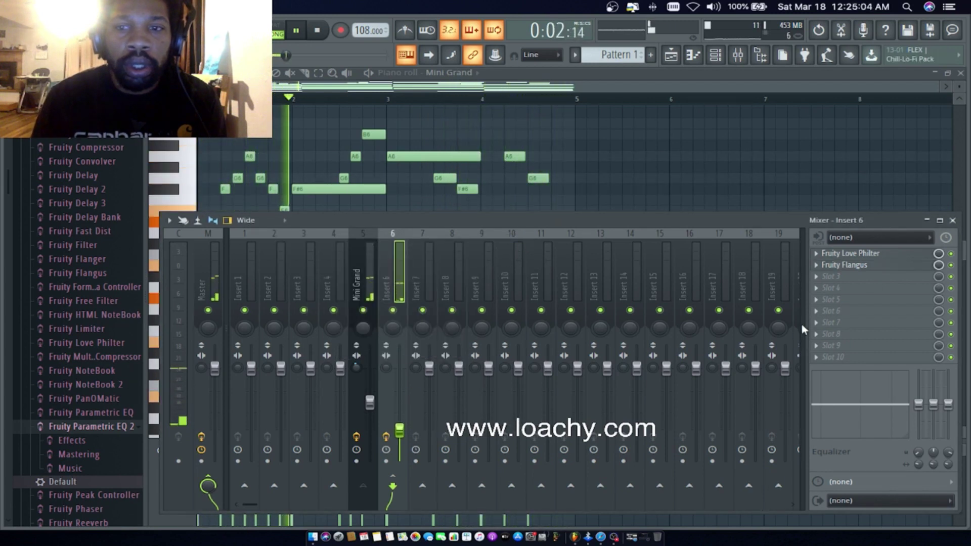
Load HalfTime into Insert 6's third slot and cut the track's 90 Hz low equalizer band to -18.0, then close the mixer.
left_click(819, 282)
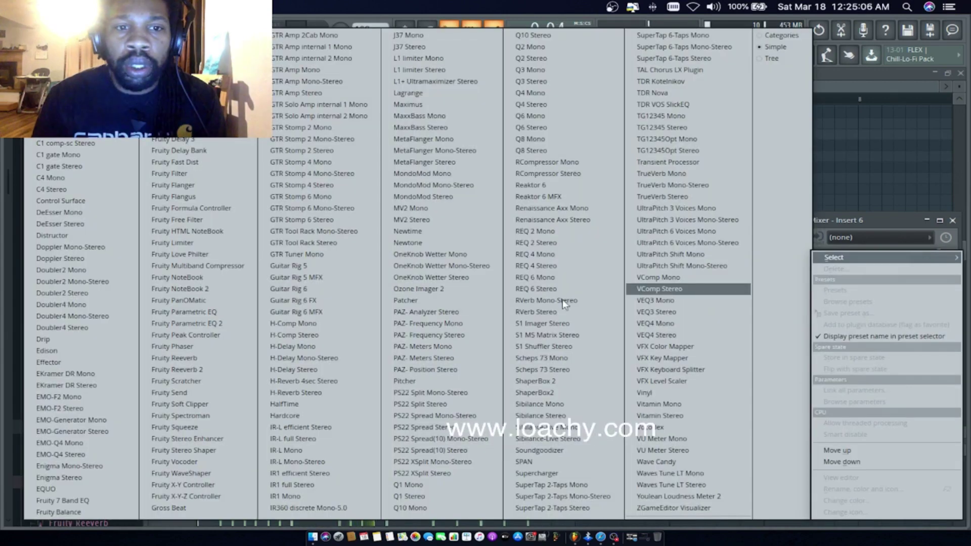
left_click(295, 407)
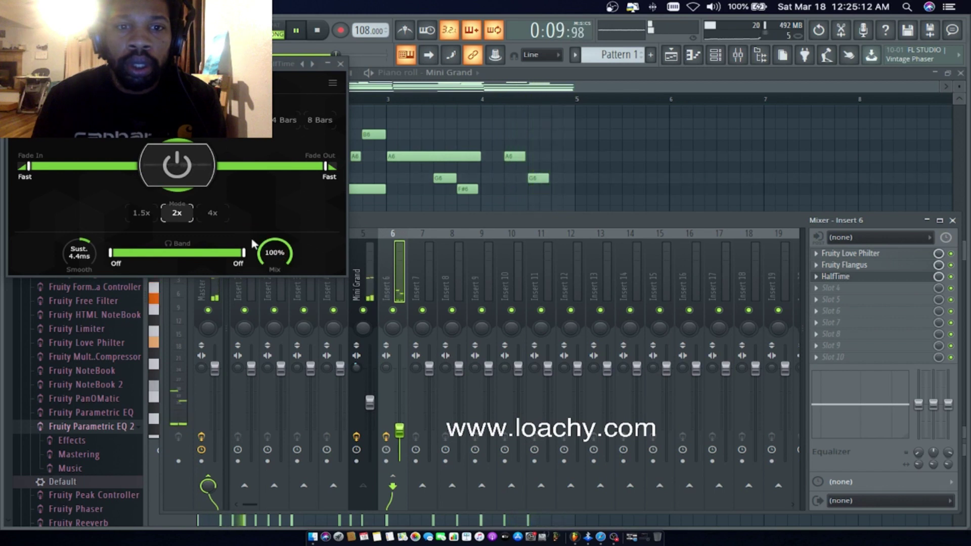
left_click(343, 66)
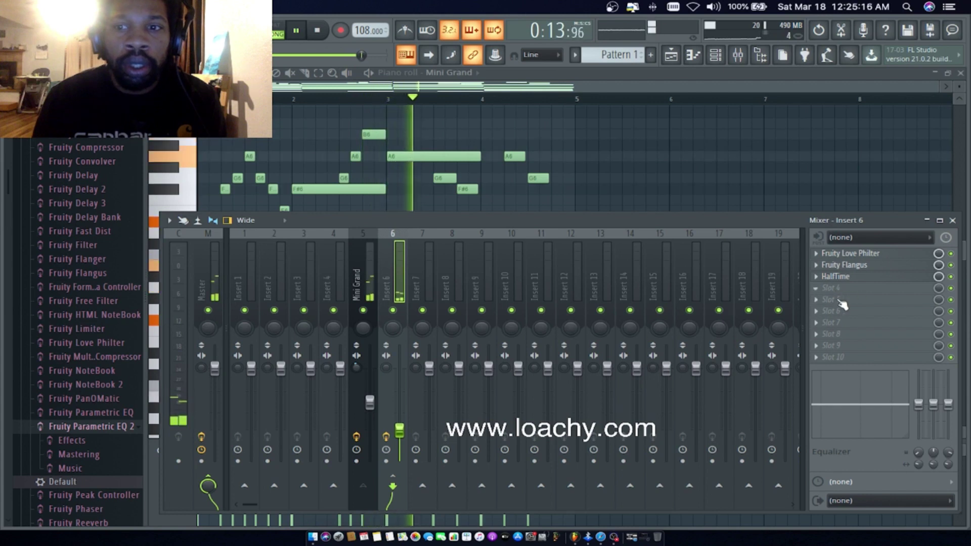
left_click_drag(927, 413, 928, 438)
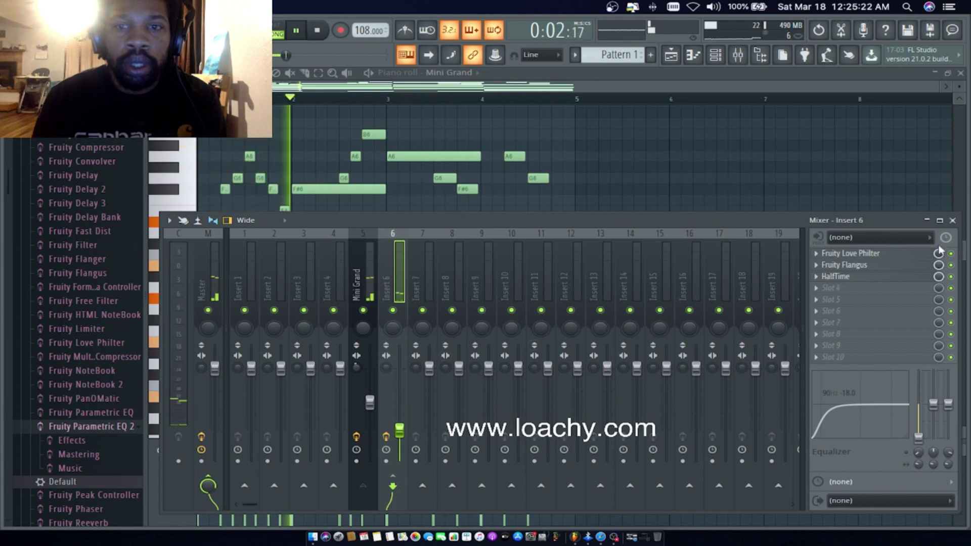
left_click(953, 221)
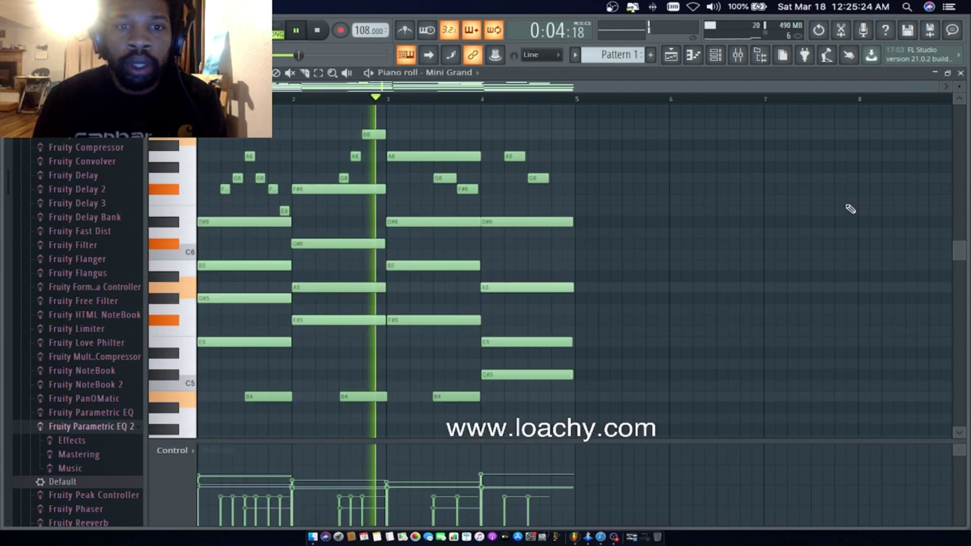
Open the channel rack and stop the pattern playback.
scroll(76, 329, "up", 10)
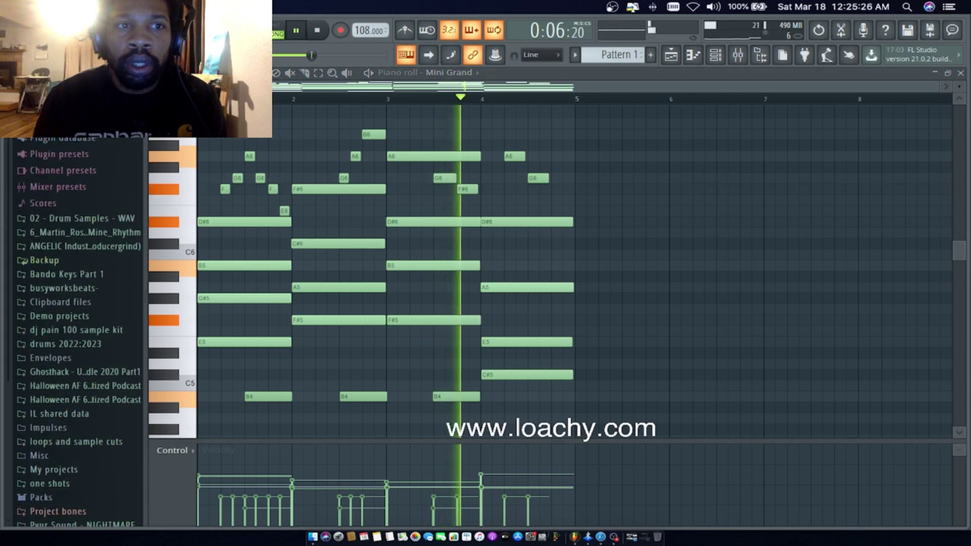
key("alt+f")
key("Escape")
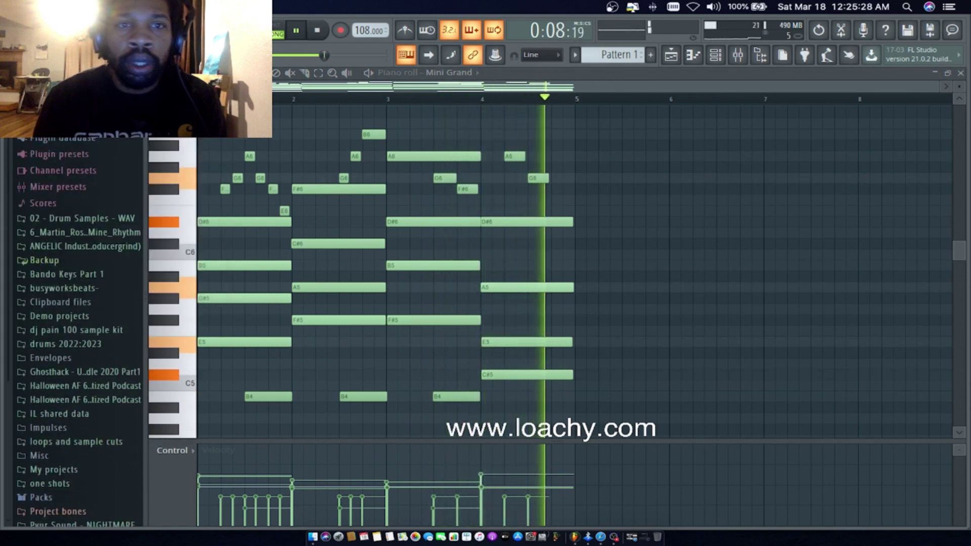
left_click(722, 60)
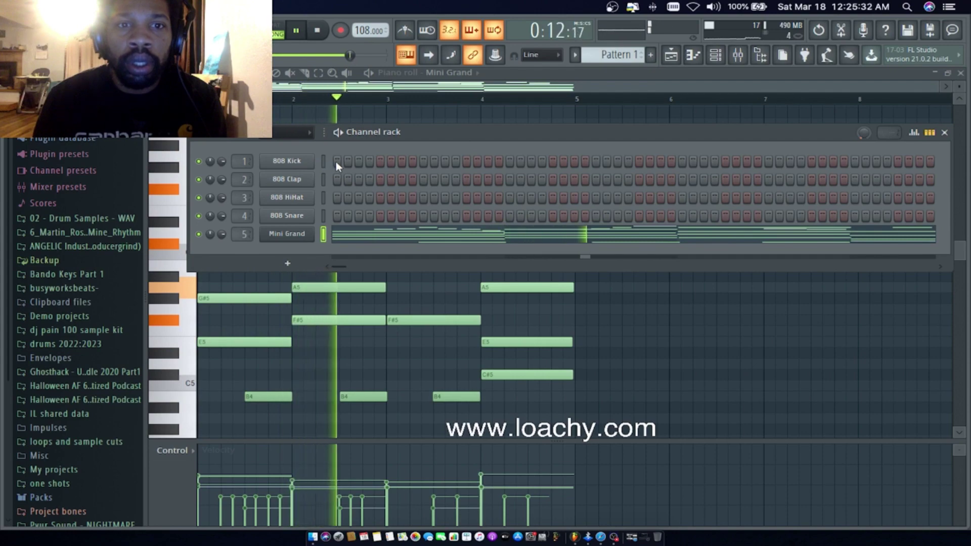
key("space")
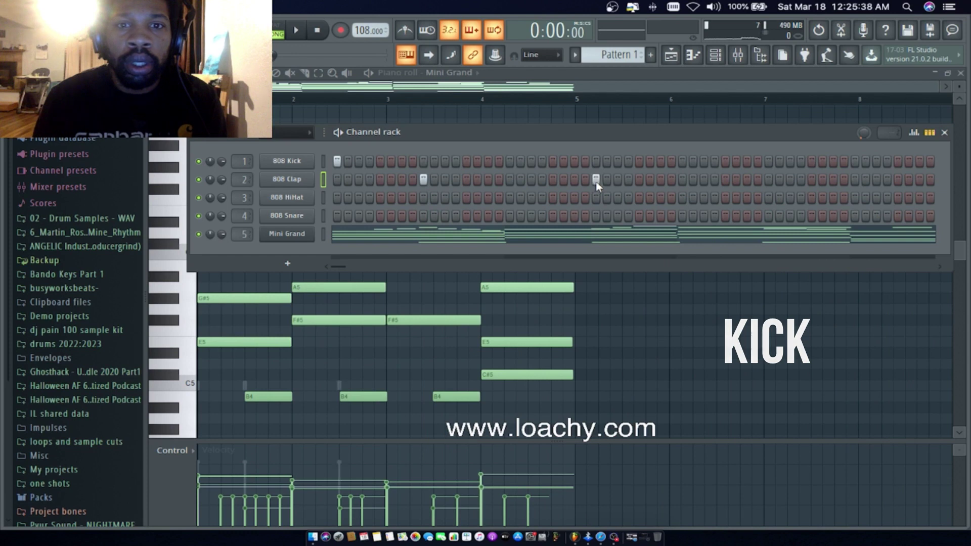
Start pattern playback and add 808 Clap hits on steps 41 and 57.
key("space")
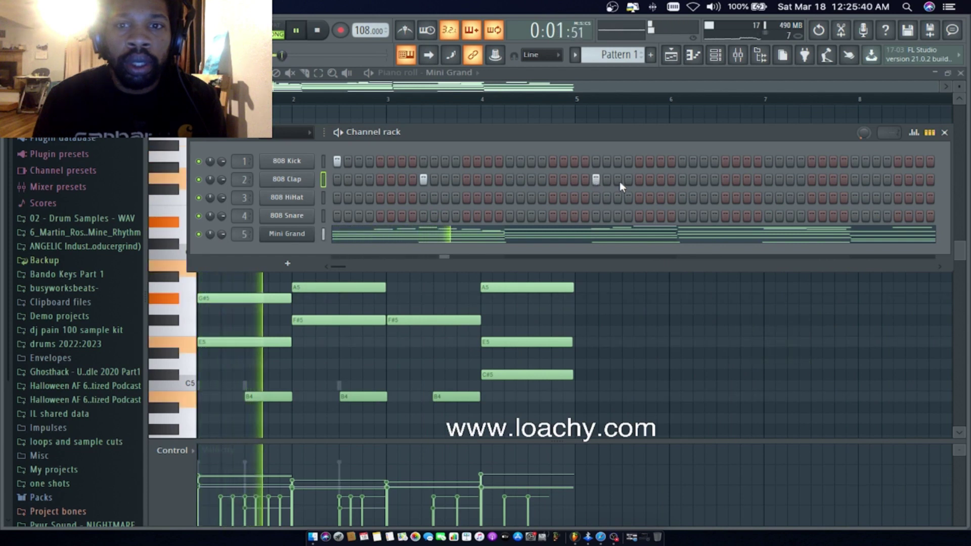
left_click(768, 179)
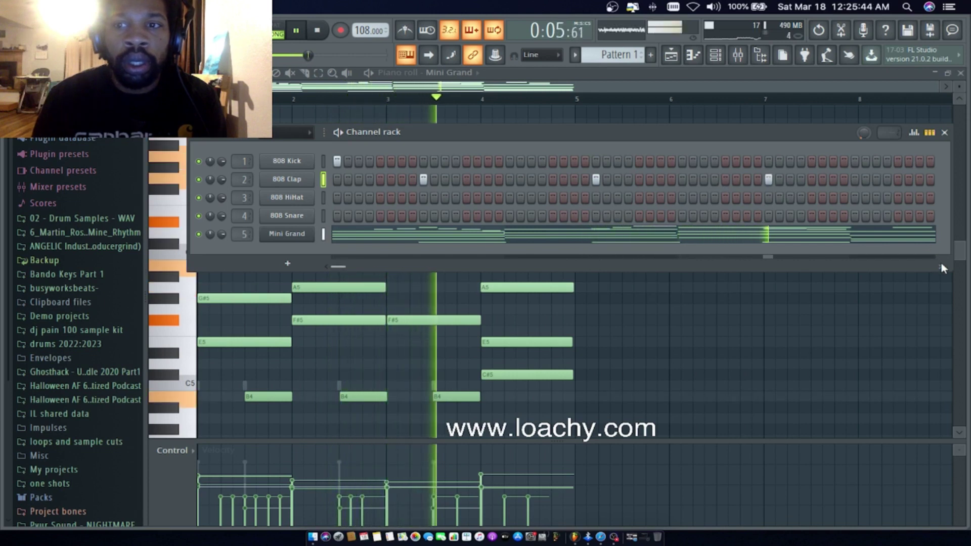
scroll(941, 265, "right", 3)
left_click(812, 179)
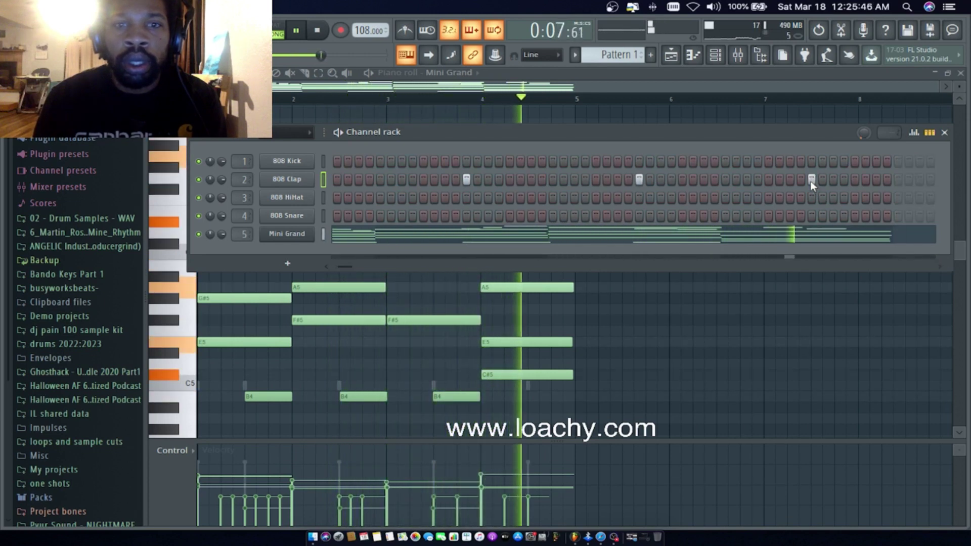
Add 808 Kick hits on steps 27, 29, 39 and 51 of the pattern.
scroll(308, 263, "left", 3)
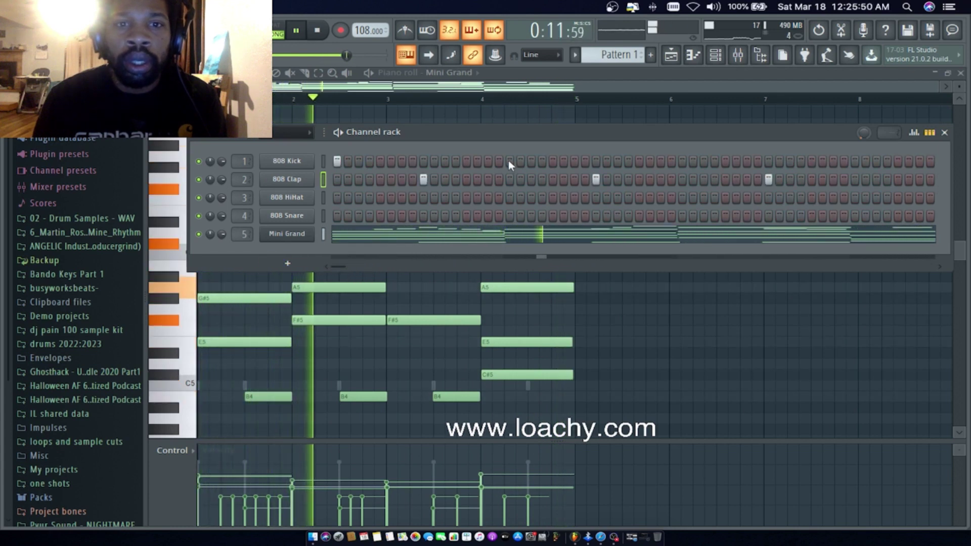
left_click(618, 161)
left_click(639, 161)
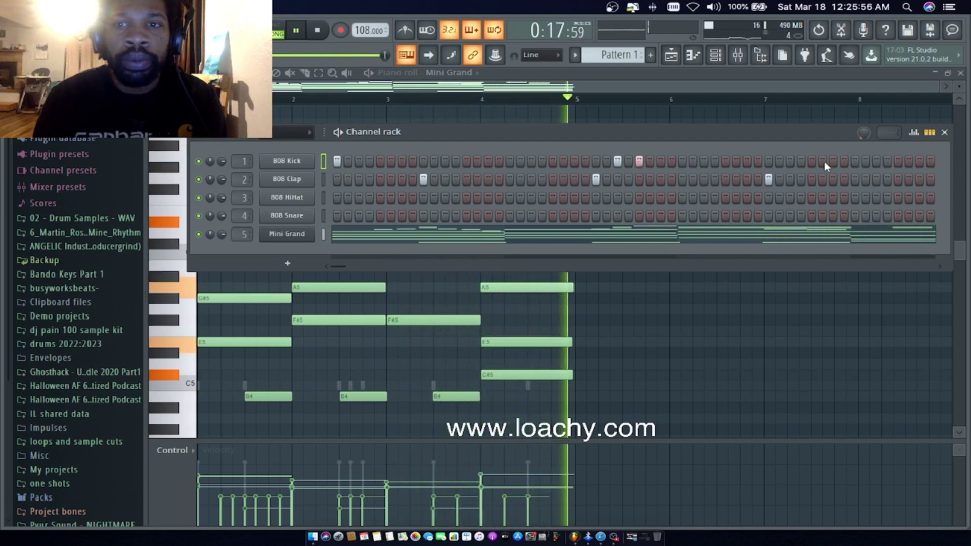
left_click(747, 161)
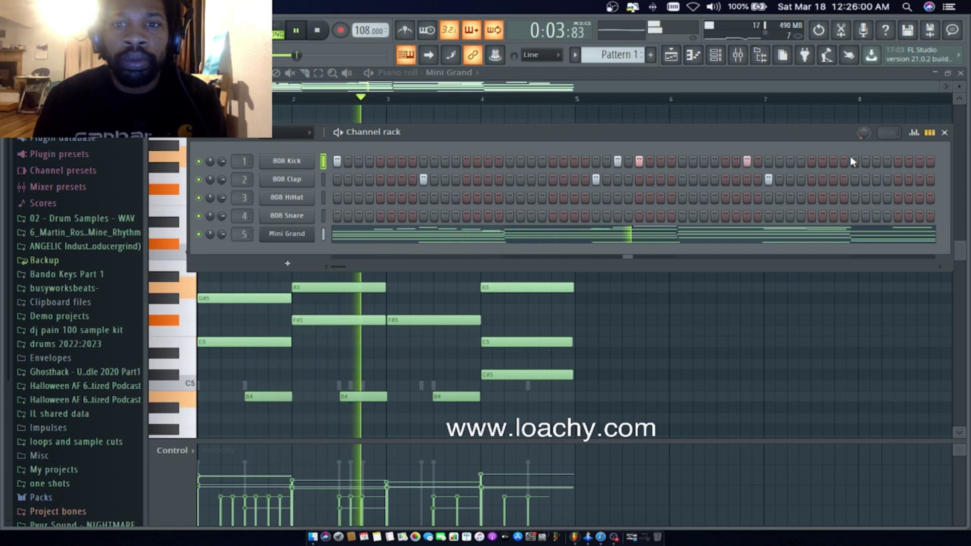
left_click(876, 161)
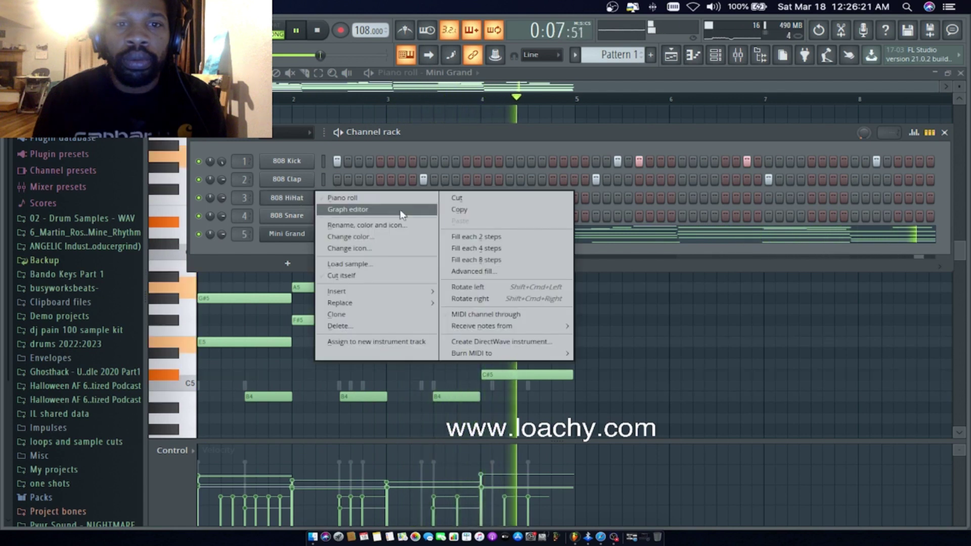
Fill the 808 HiHat channel with a hit each 2 steps and open its piano roll.
left_click(502, 236)
right_click(277, 201)
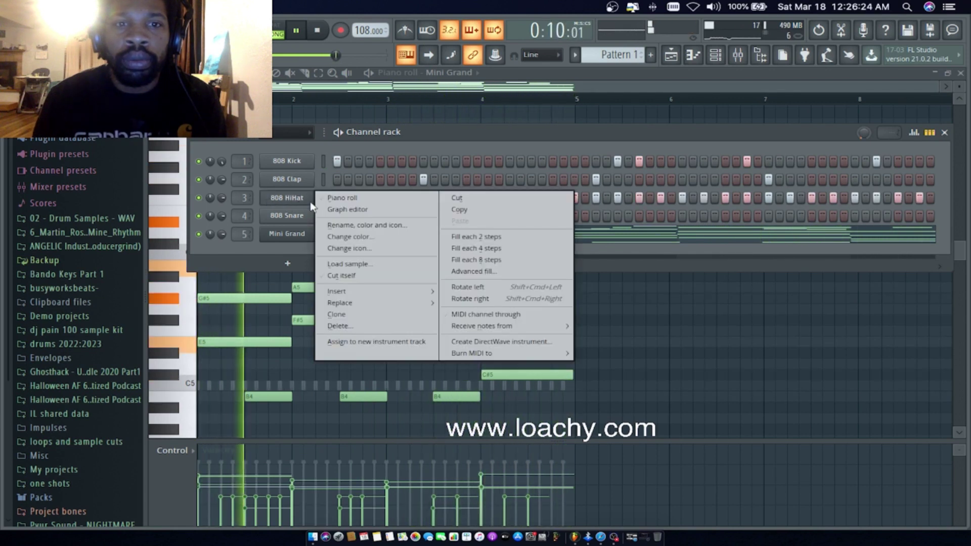
left_click(346, 200)
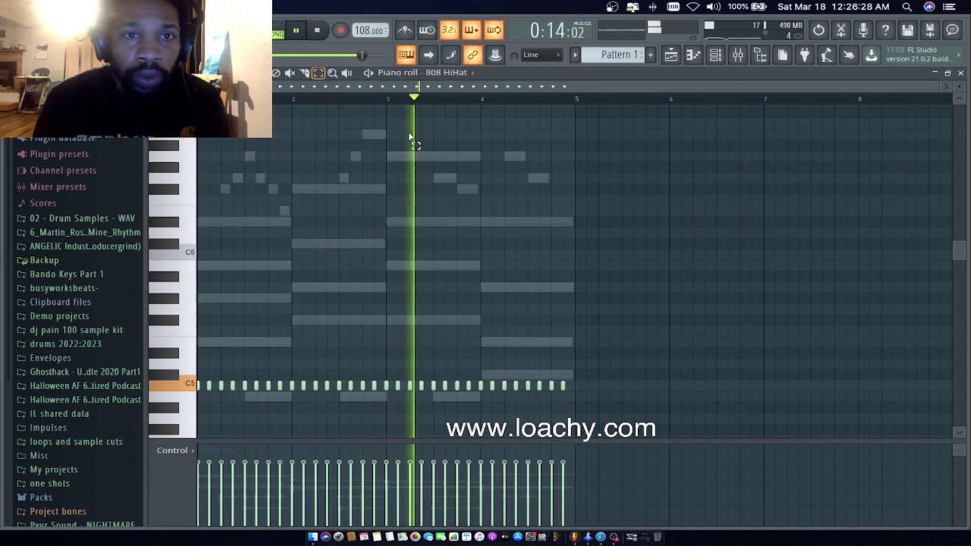
Select all the 808 HiHat notes and randomize their levels.
left_click_drag(629, 293, 121, 425)
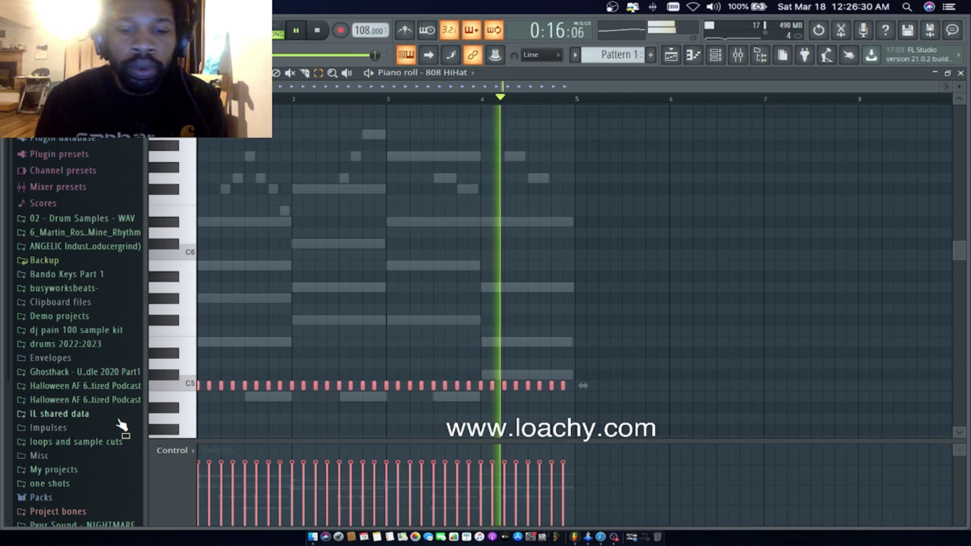
key("alt+r")
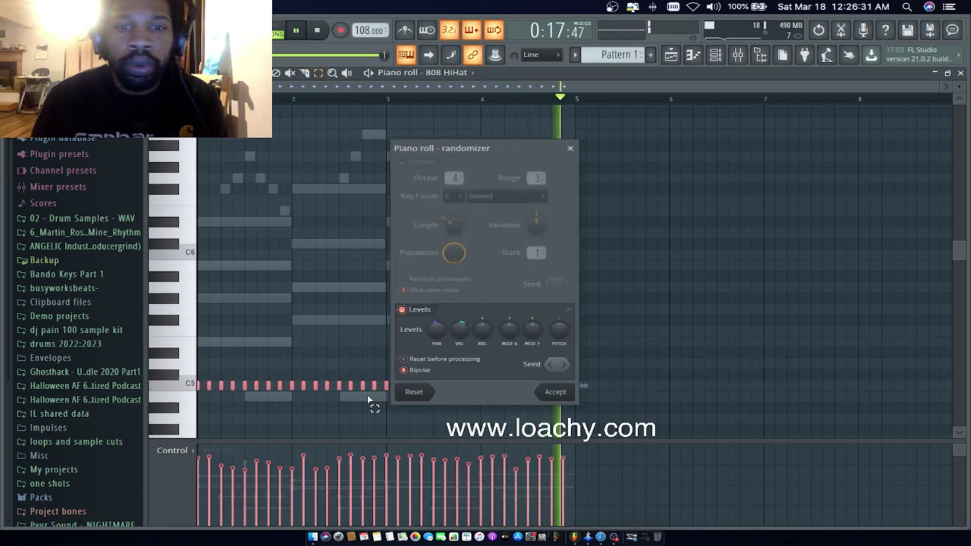
left_click(555, 392)
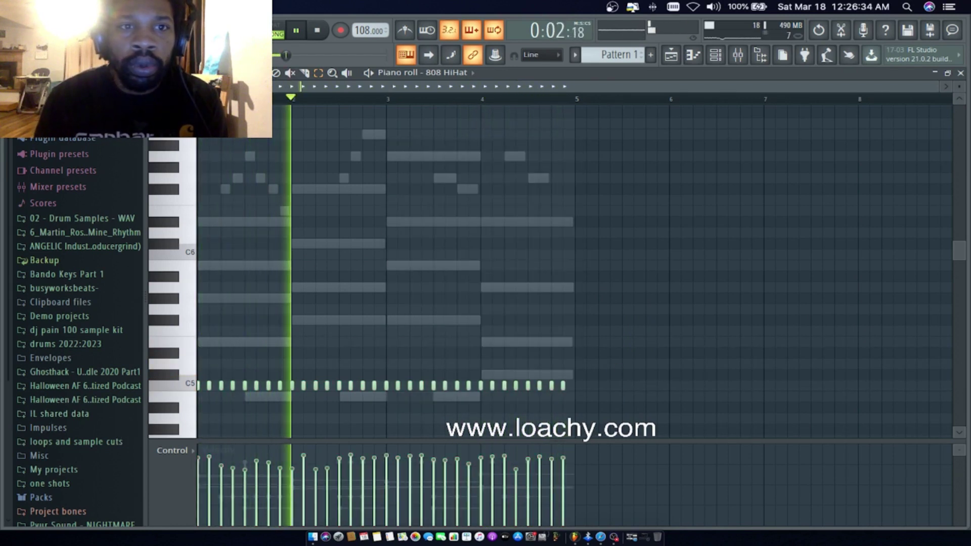
Paint fast hi-hat rolls on G4 across the second half of bar 2 and briefly on C#5 at the start of bar 4.
key("space")
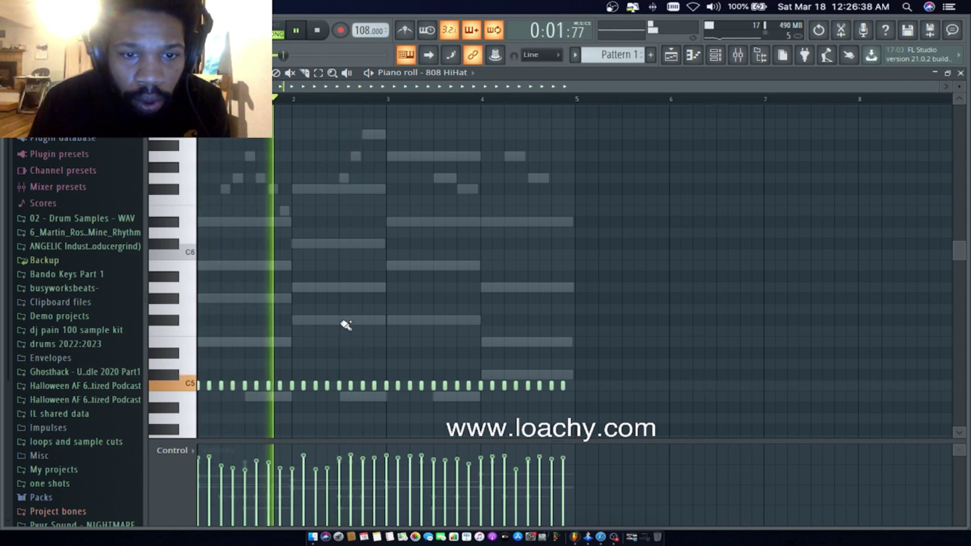
scroll(356, 358, "down", 5)
key("space")
key("space")
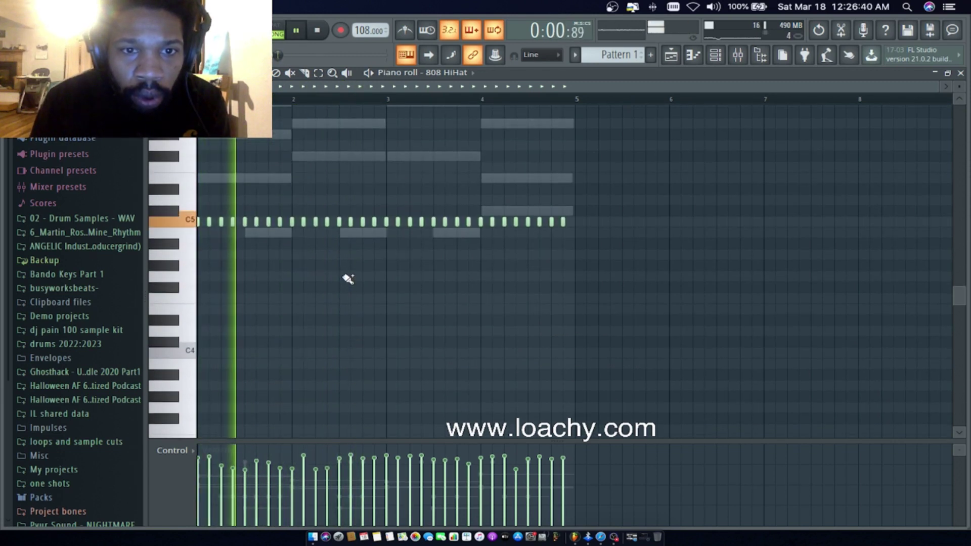
left_click_drag(347, 278, 390, 281)
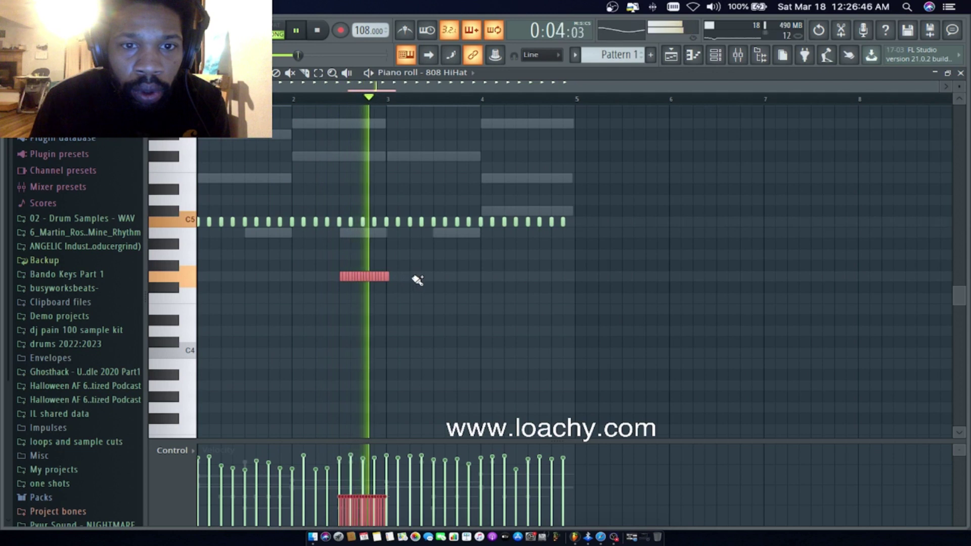
left_click_drag(486, 212, 503, 214)
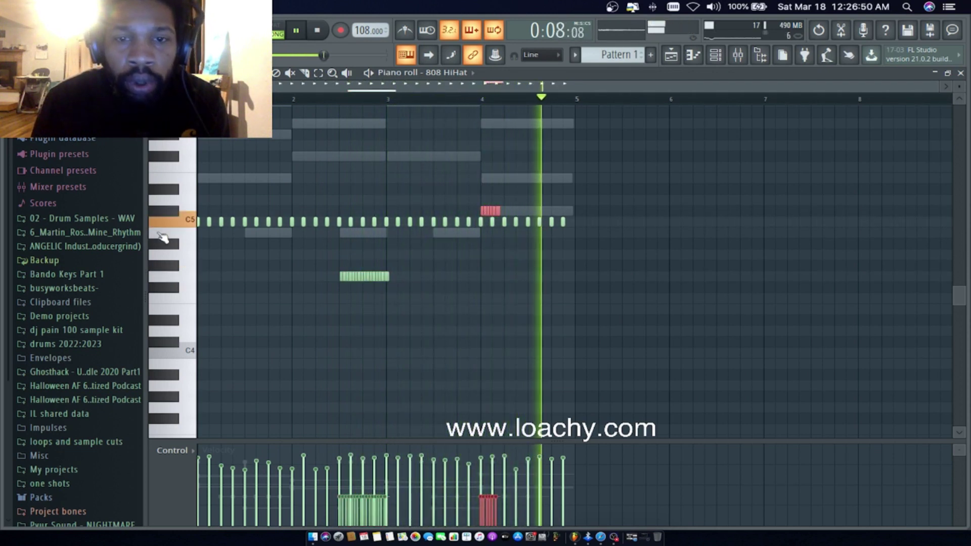
Add extra C5 hi-hat notes between the existing hits early in bar 1 and at the end of bar 4.
key("space")
key("space")
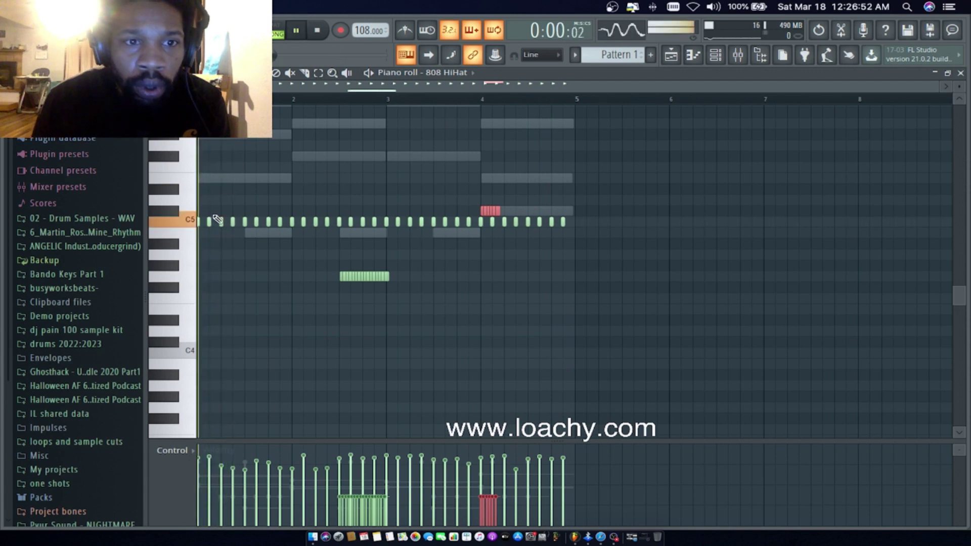
key("space")
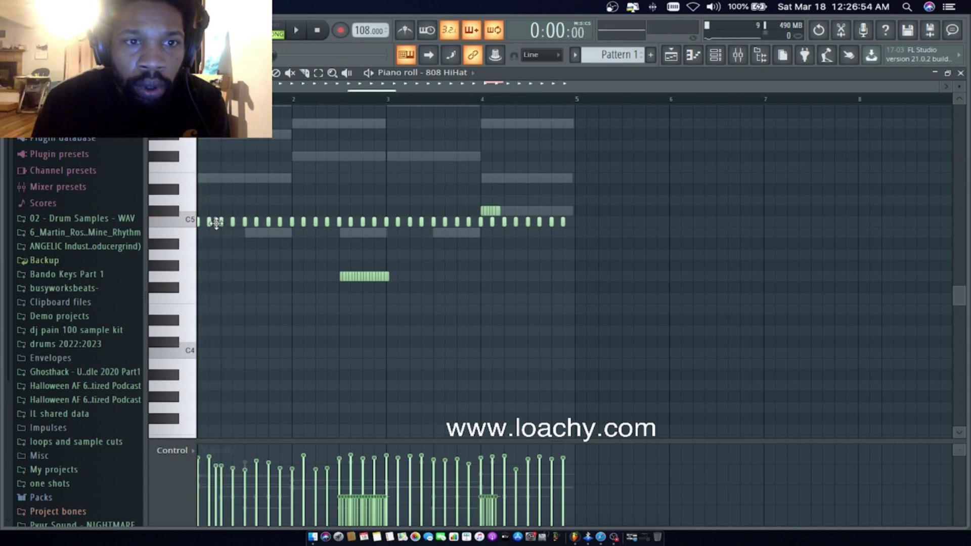
key("space")
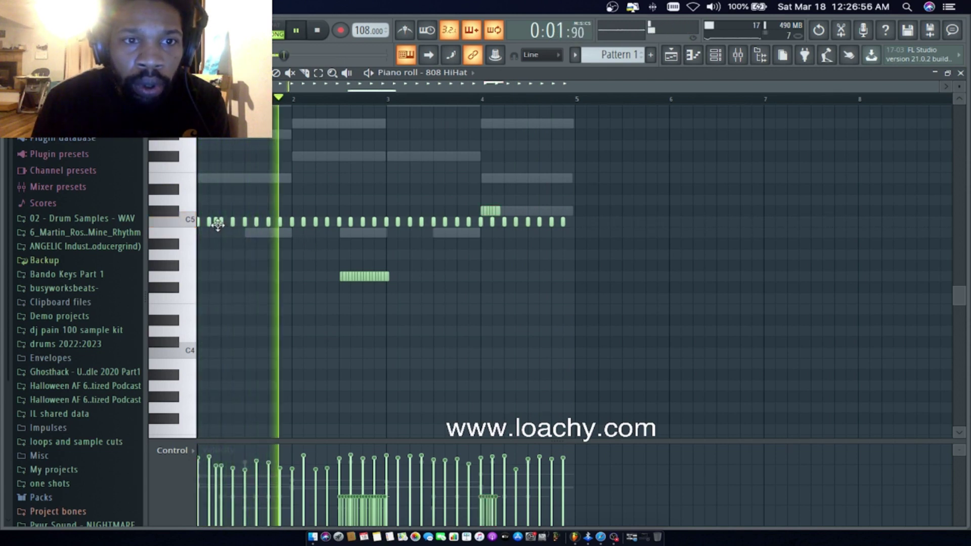
left_click(558, 221)
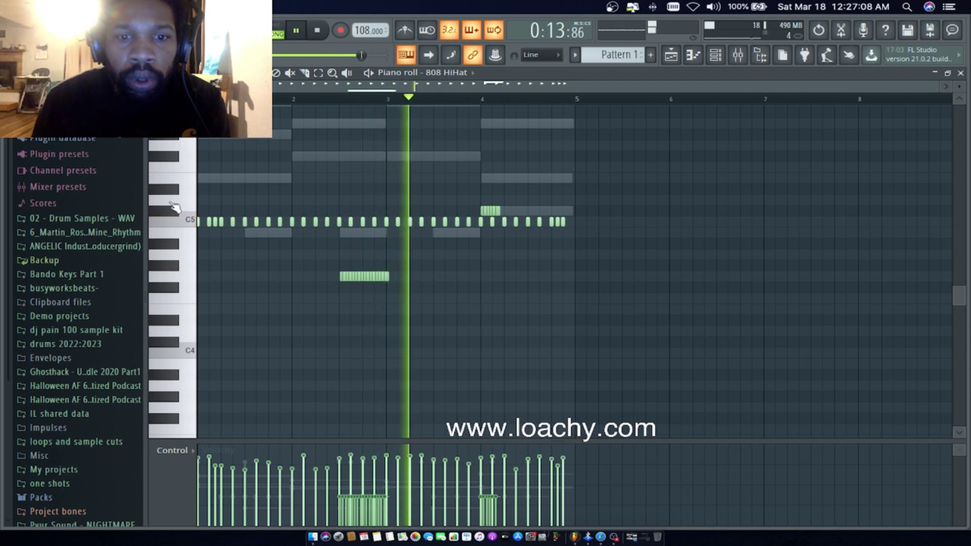
Review the mixer levels and the Mini Grand notes during playback, moving the channel rack clear of the playlist's first track.
key("F7")
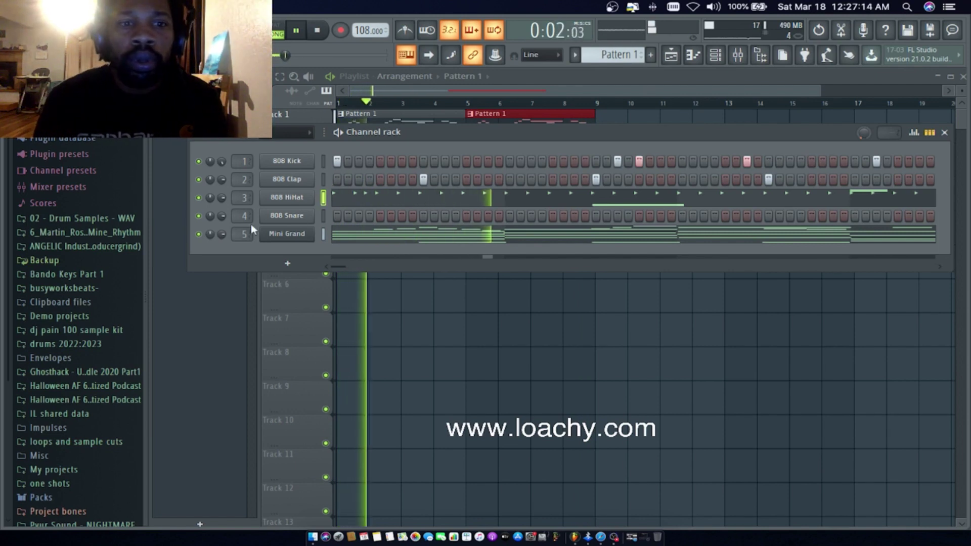
left_click(740, 57)
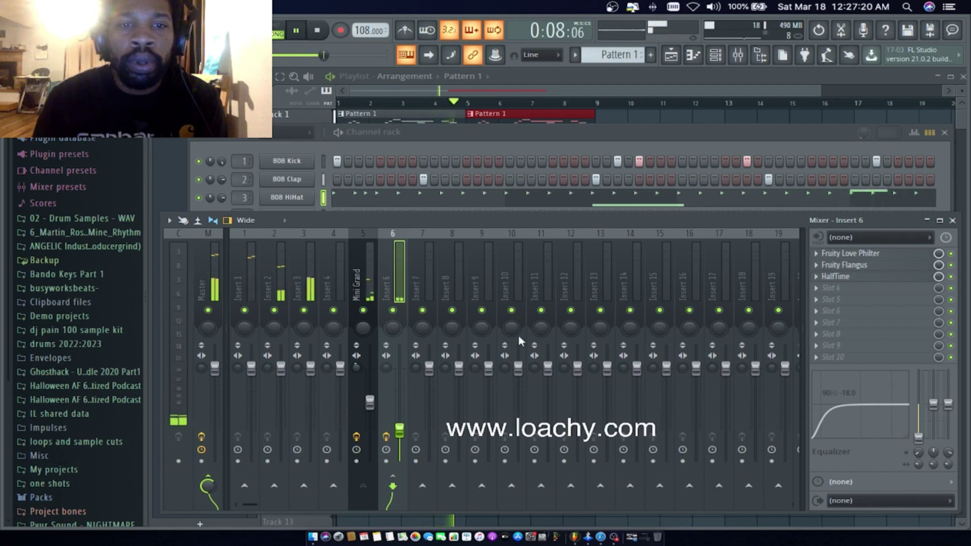
left_click(954, 221)
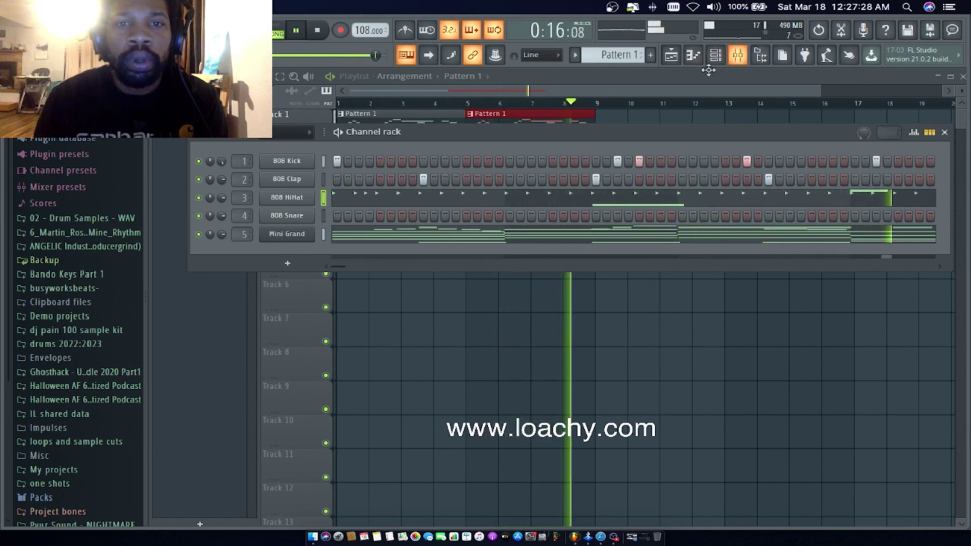
left_click_drag(545, 135, 548, 161)
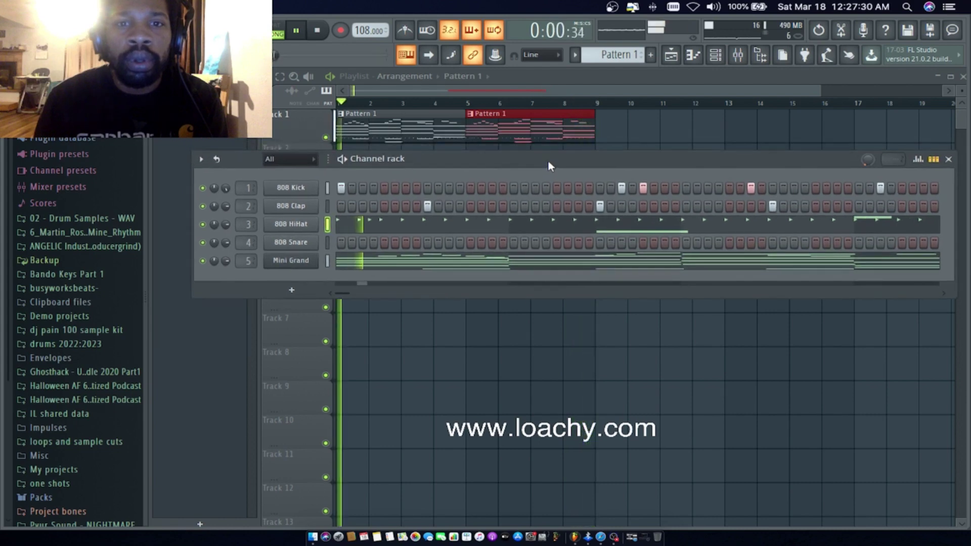
left_click(427, 262)
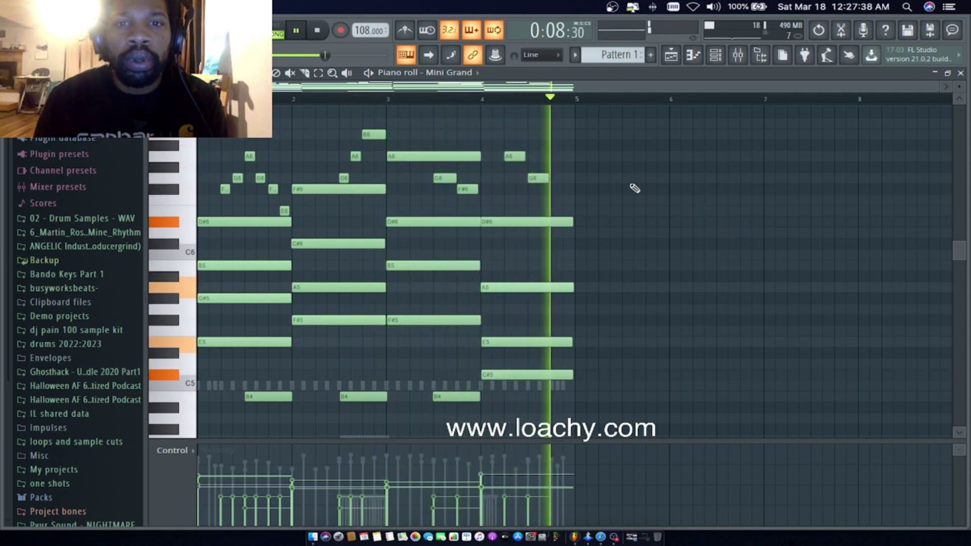
left_click(962, 73)
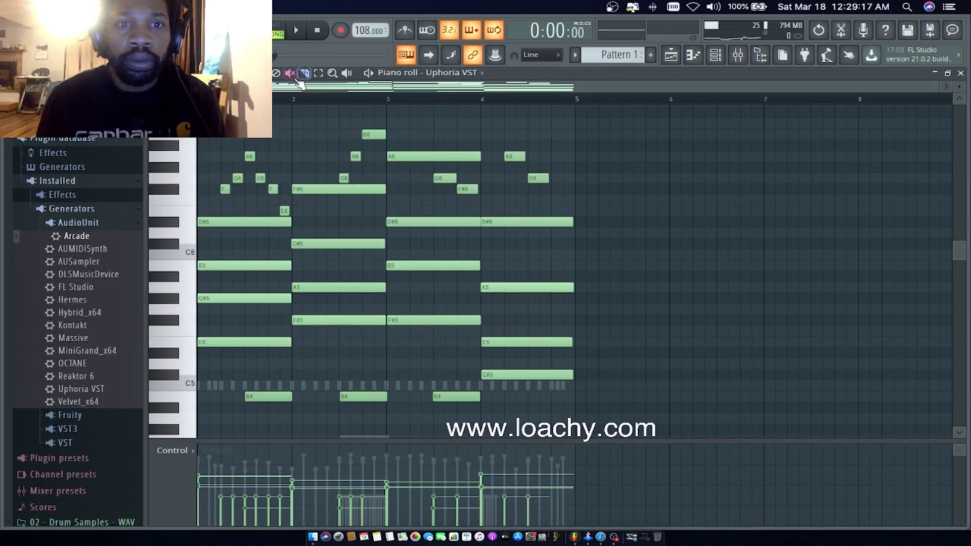
Select all the Uphoria VST notes, reduce their velocities with level scaling, and play the pattern.
left_click_drag(573, 120, 7, 483)
key("alt+x")
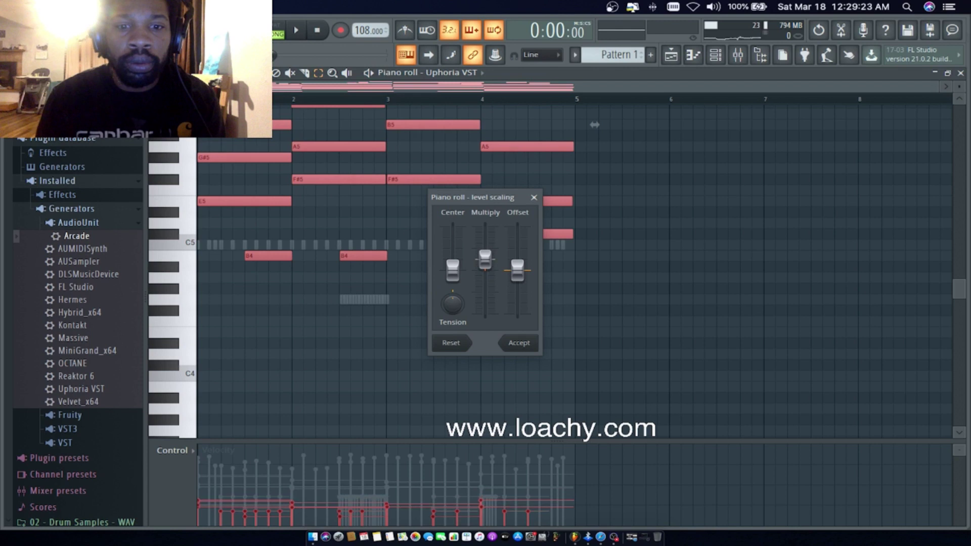
left_click(526, 346)
left_click(579, 340)
key("space")
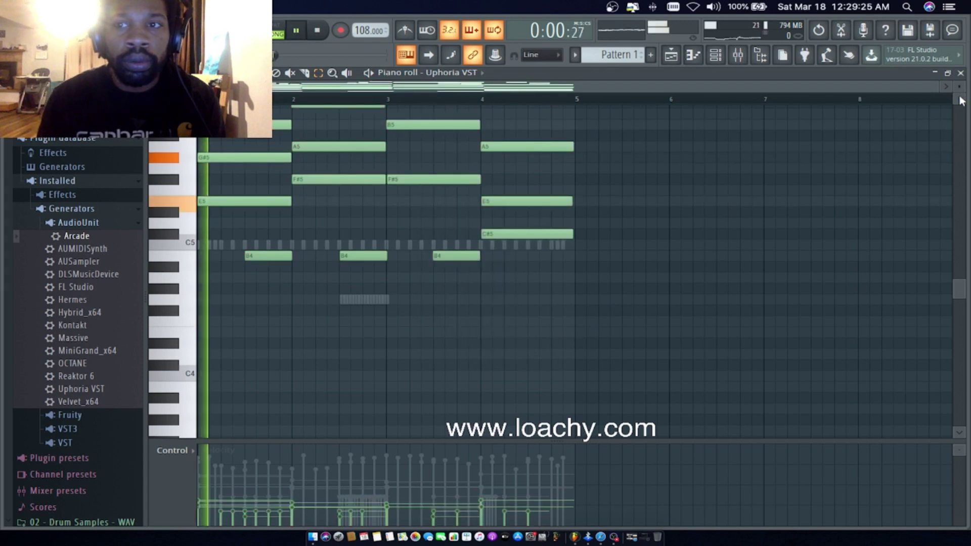
Close the piano roll and add 808 Kick hits on steps 3 and 15 in the channel rack.
left_click(962, 73)
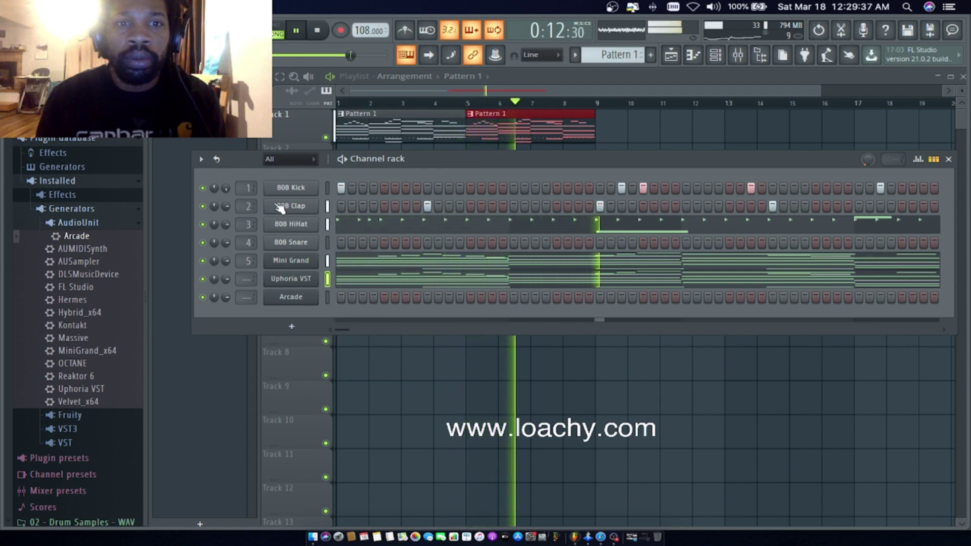
left_click(363, 188)
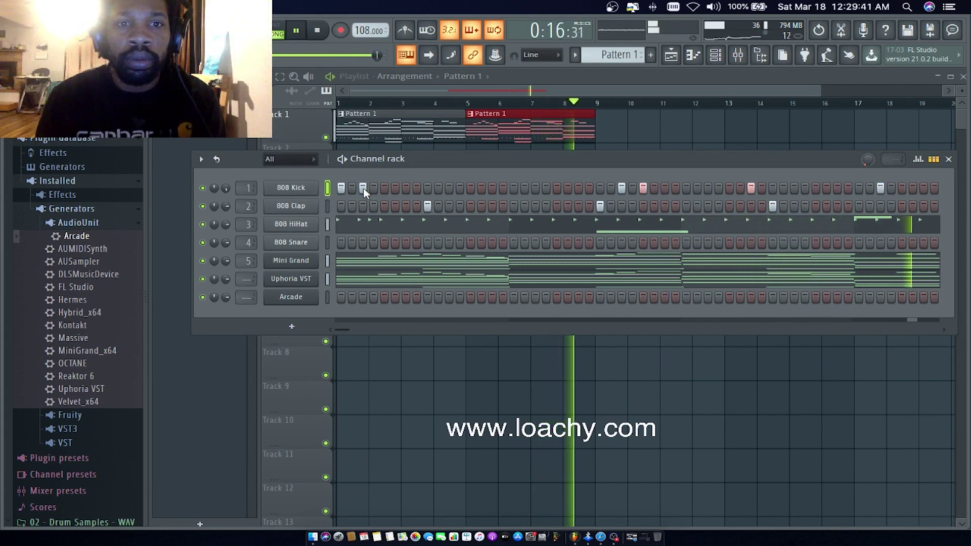
left_click(494, 189)
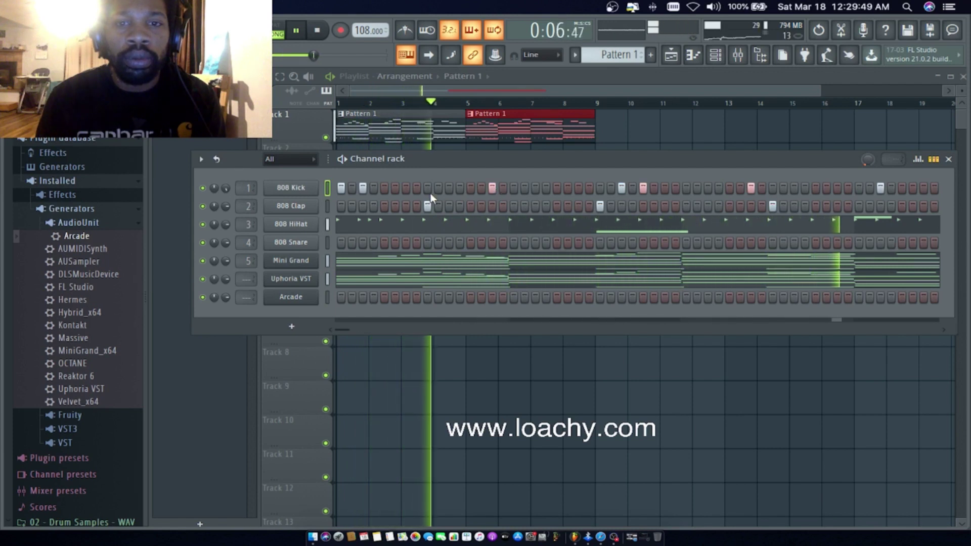
Close the Arcade plugin and replace its channel with the Hybrid_x64 instrument.
left_click(292, 297)
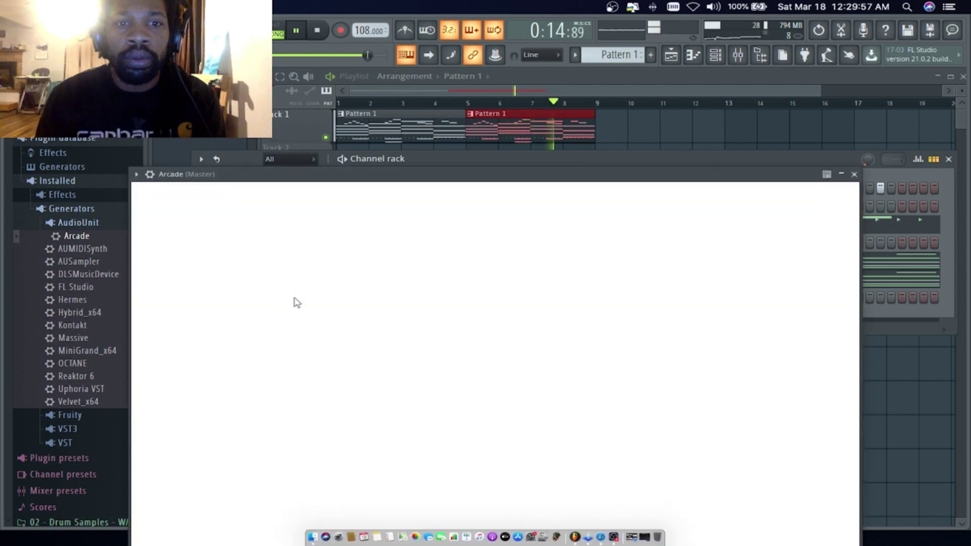
left_click(855, 174)
right_click(316, 298)
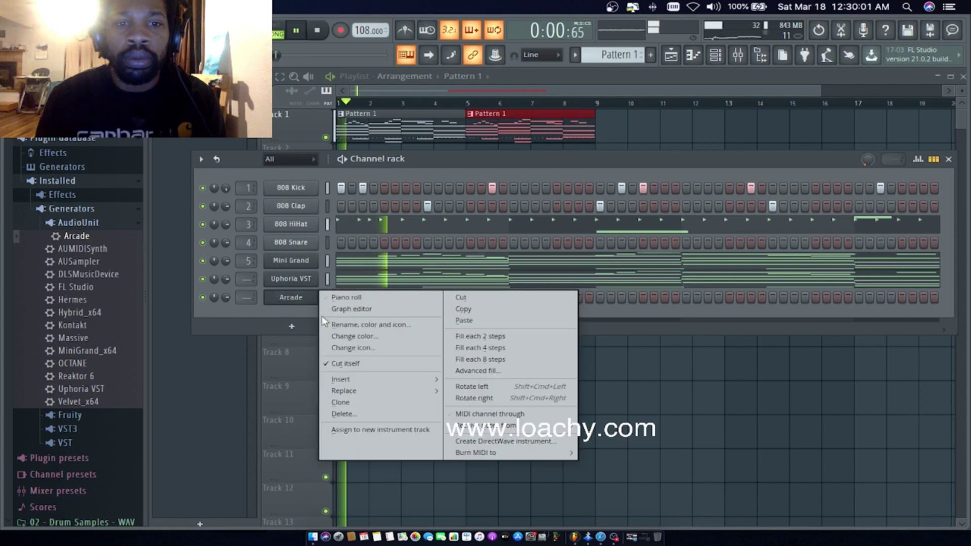
mouse_move(388, 395)
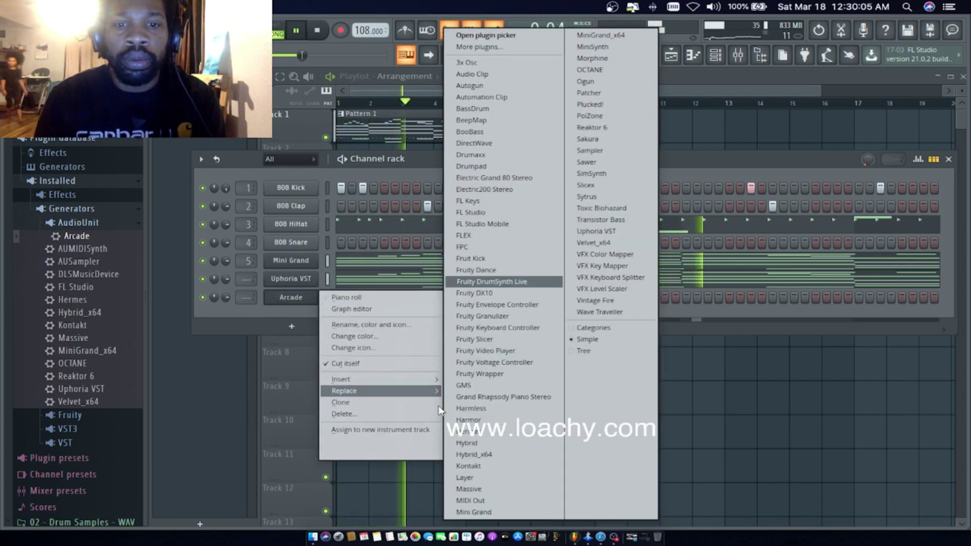
left_click(487, 455)
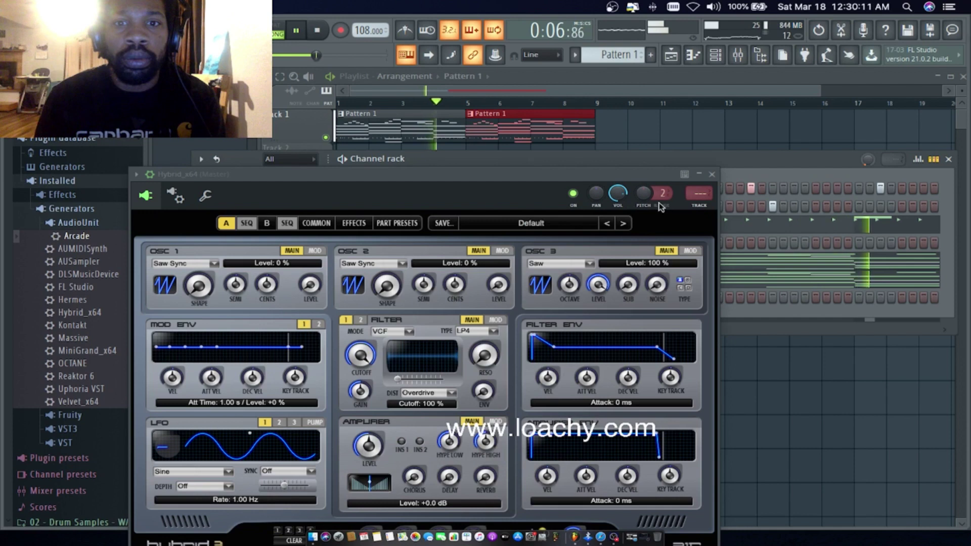
Load the 007 Crushed on U preset from Hybrid's Trance Chords category and close the instrument.
left_click(527, 224)
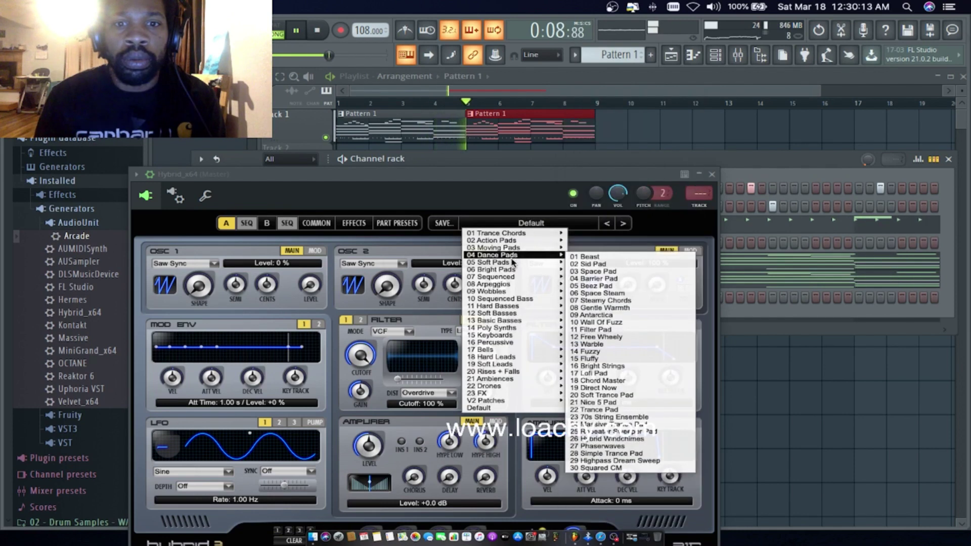
mouse_move(514, 282)
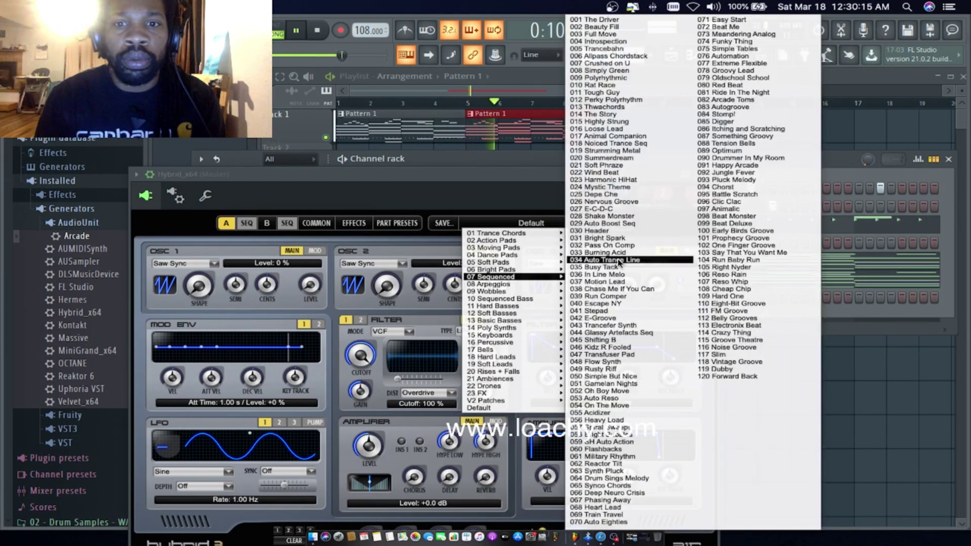
left_click(609, 66)
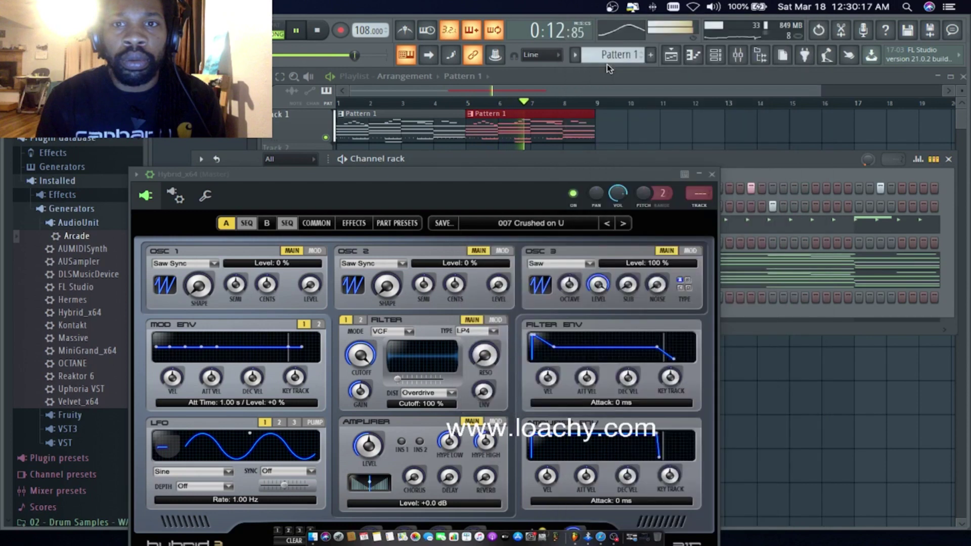
left_click(712, 174)
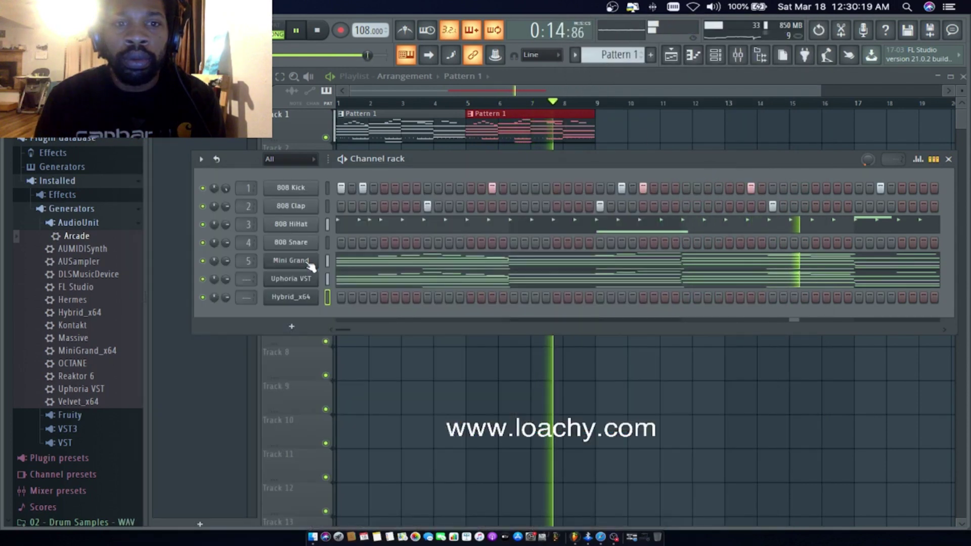
Copy the Uphoria VST notes and paste them into the Hybrid_x64 channel.
right_click(318, 281)
left_click(464, 302)
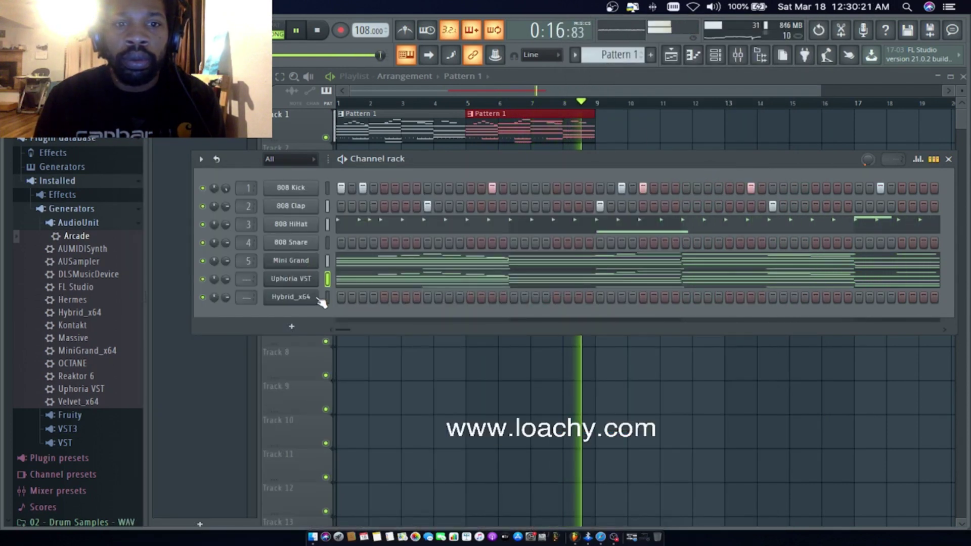
right_click(319, 298)
left_click(477, 324)
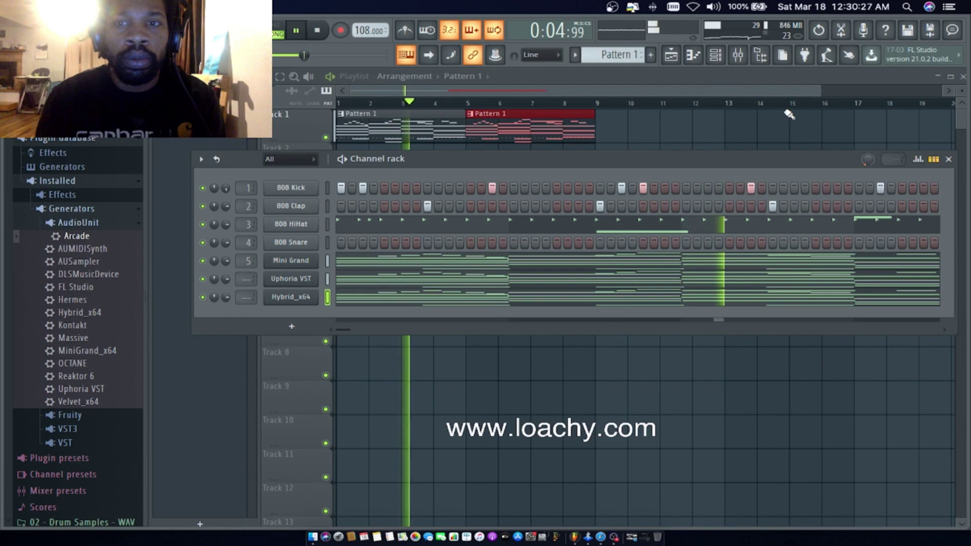
Assign the Hybrid_x64 channel to a free mixer track and close the channel rack.
left_click(201, 159)
left_click(266, 342)
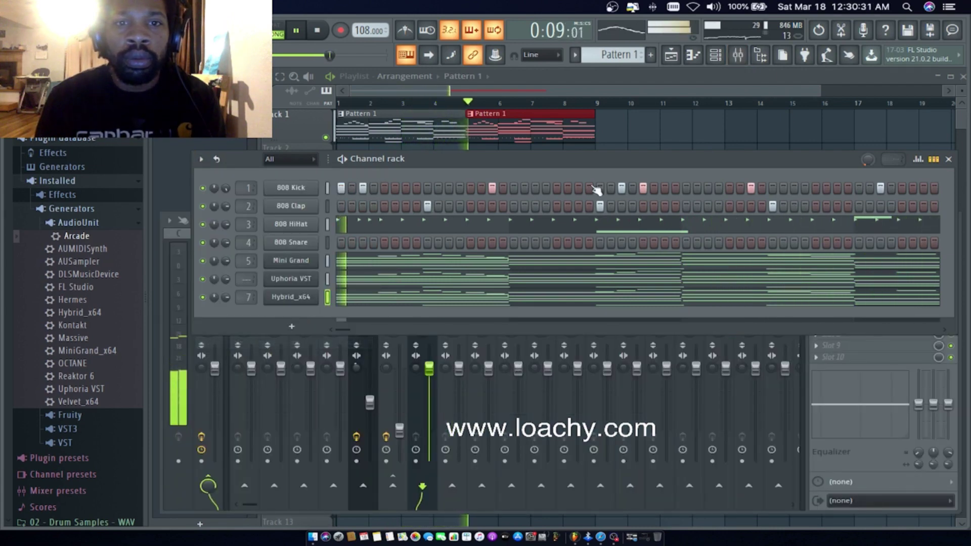
left_click(950, 159)
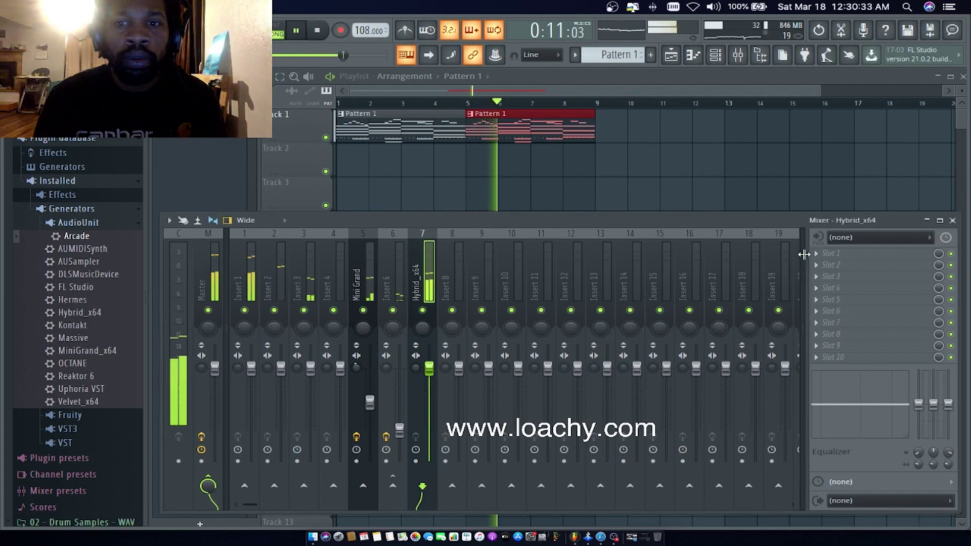
Add HalfTime to slot 3 of the Hybrid_x64 mixer track and set its lower band limit to 382 Hz.
left_click(820, 277)
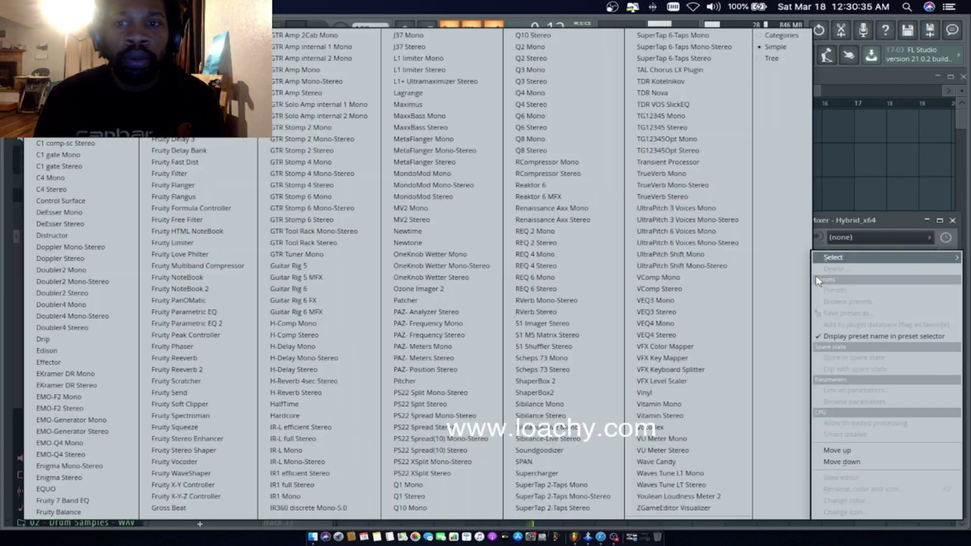
left_click(286, 404)
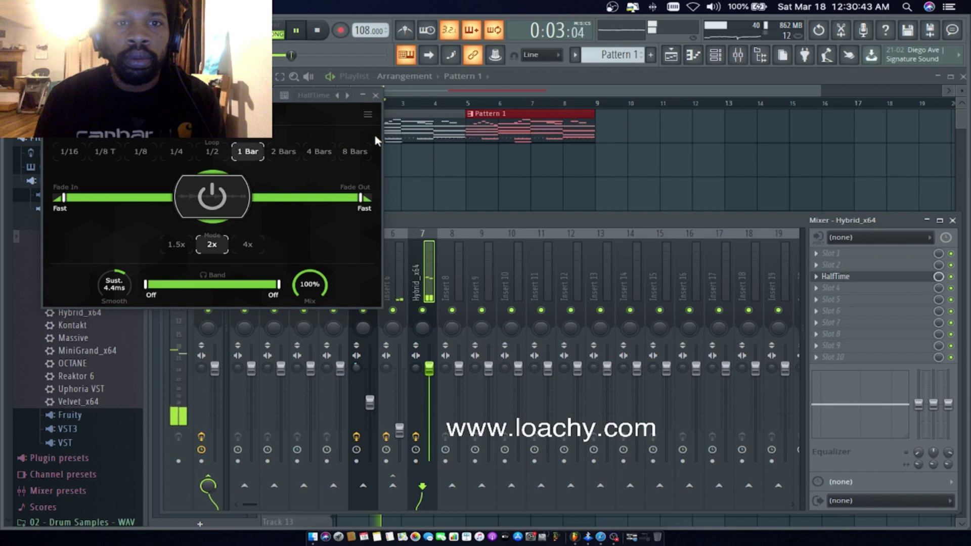
left_click_drag(145, 286, 201, 284)
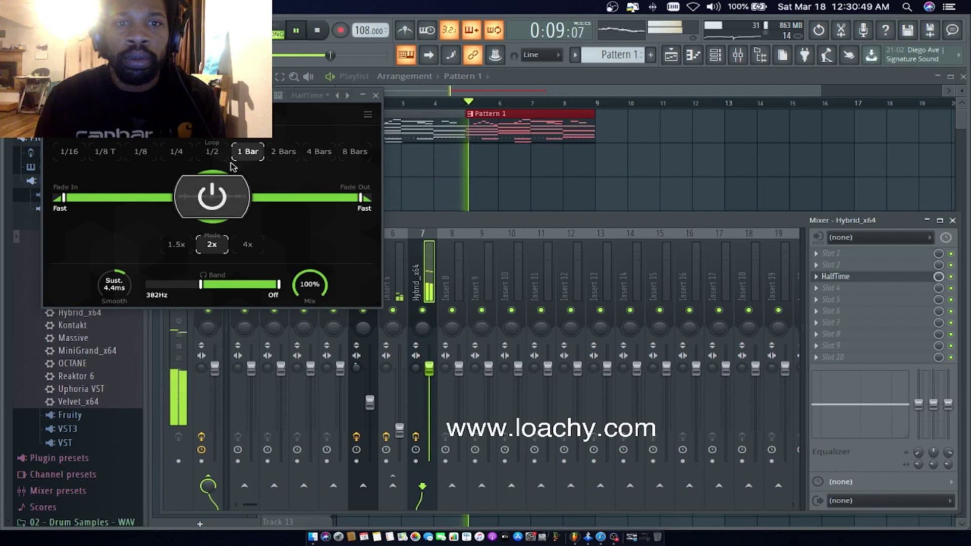
left_click(376, 95)
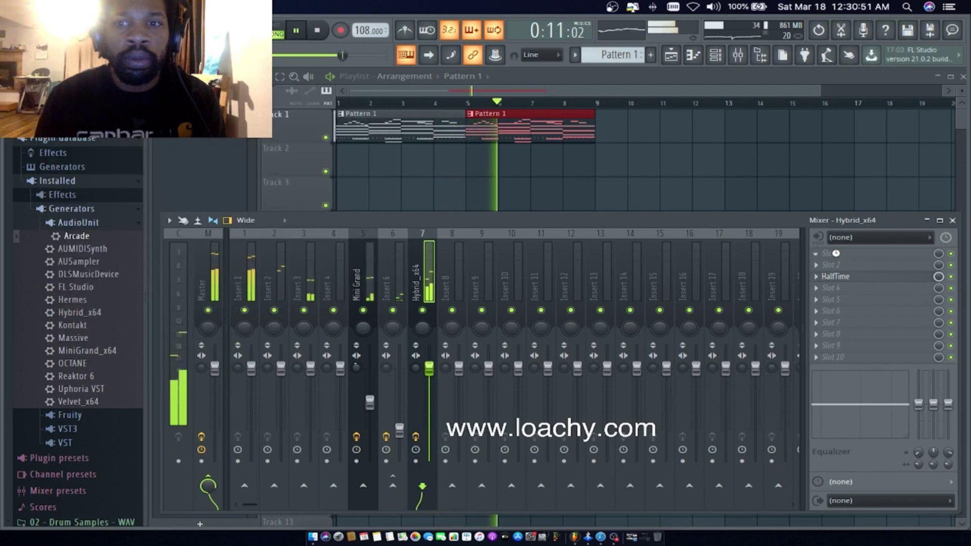
Add Fruity Parametric EQ 2 to slot 1 of the Hybrid_x64 track, cut the lows, adjust the highs and slightly lower its output level.
key("F8")
left_click(745, 169)
left_click_drag(228, 243, 248, 281)
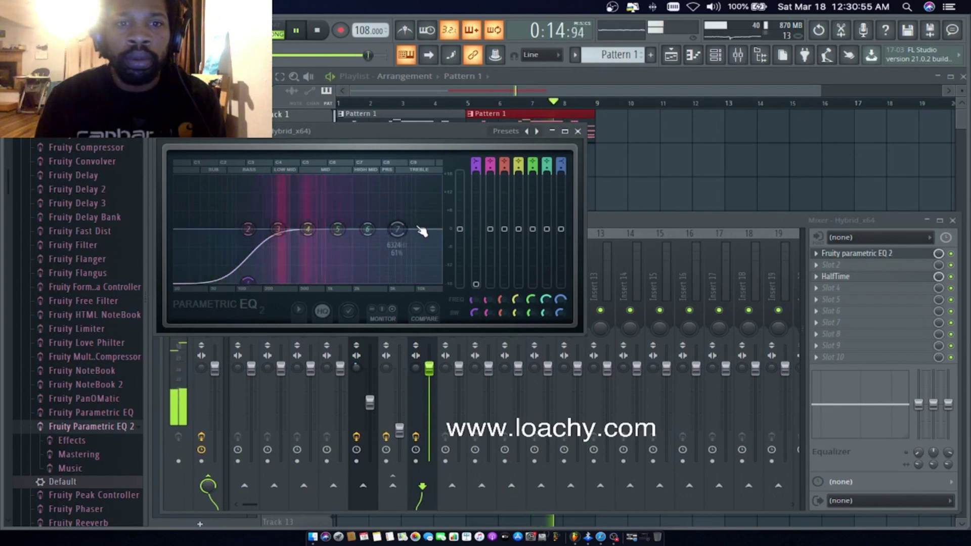
left_click_drag(439, 281, 380, 287)
left_click_drag(463, 230, 459, 239)
left_click(578, 131)
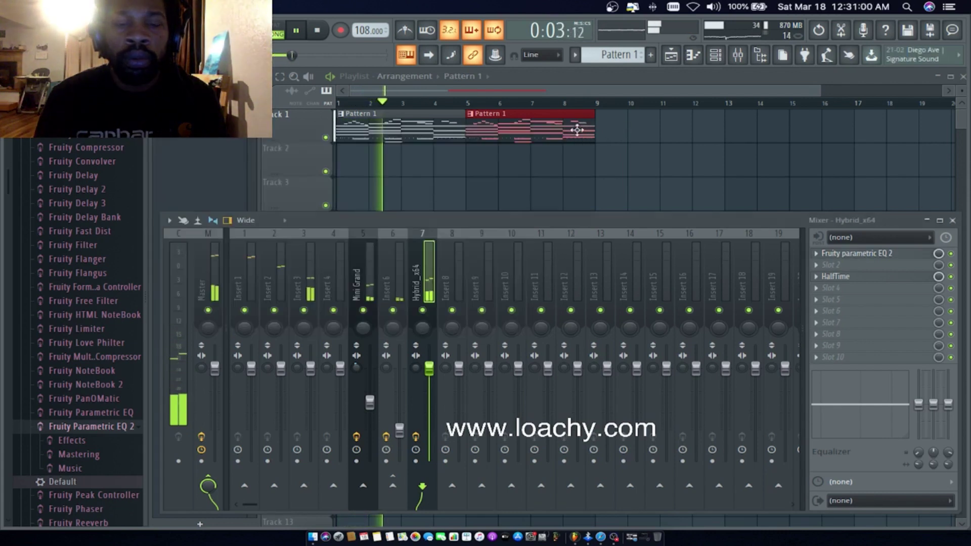
Lower the Hybrid_x64 track's volume and add VComp Stereo to its effect slot 2.
left_click_drag(429, 369, 429, 406)
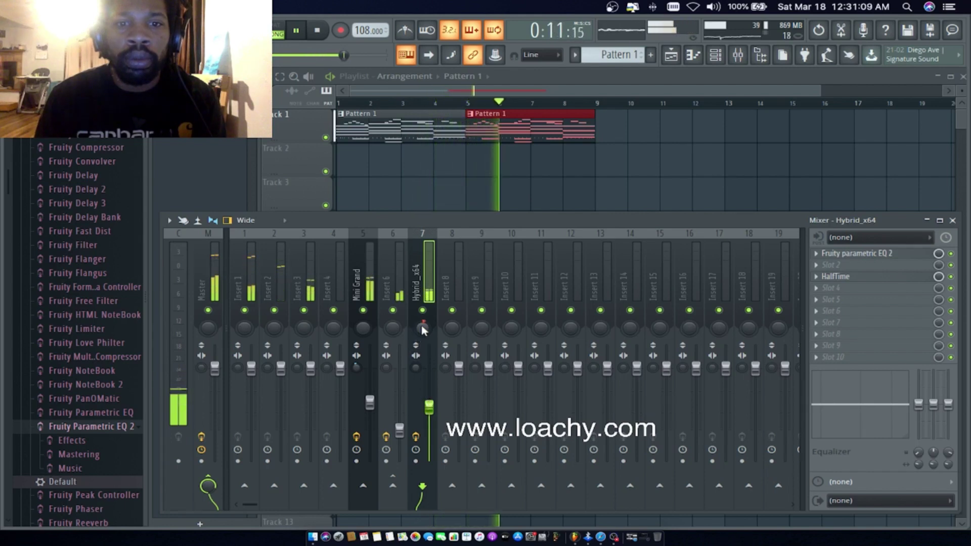
left_click(820, 268)
left_click(676, 291)
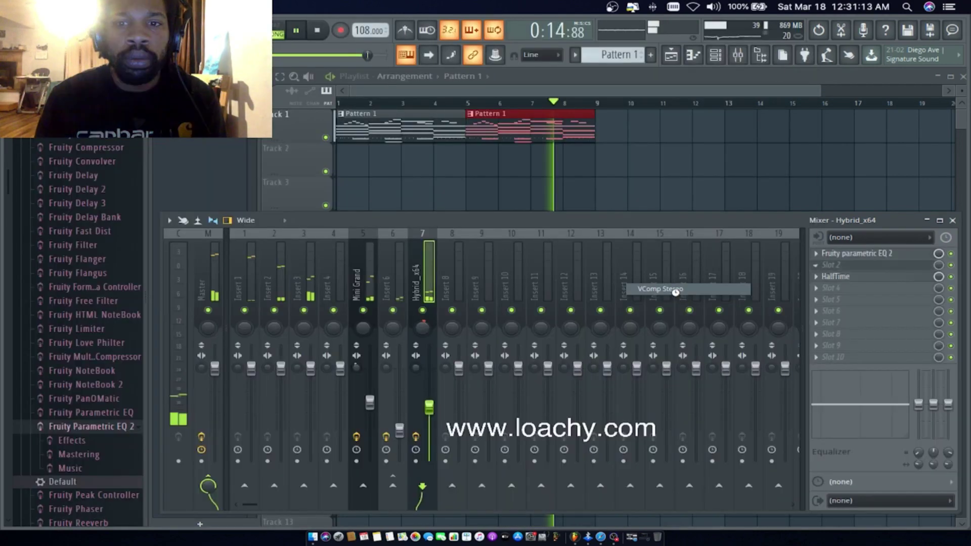
left_click(365, 80)
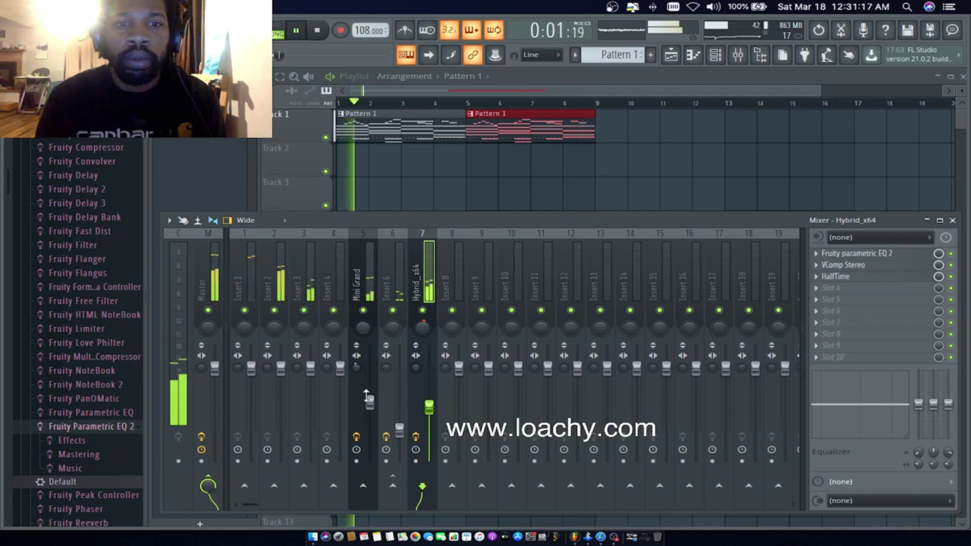
Lower the Mini Grand and Hybrid_x64 track volumes slightly and close the mixer.
left_click(374, 380)
left_click_drag(429, 407, 432, 419)
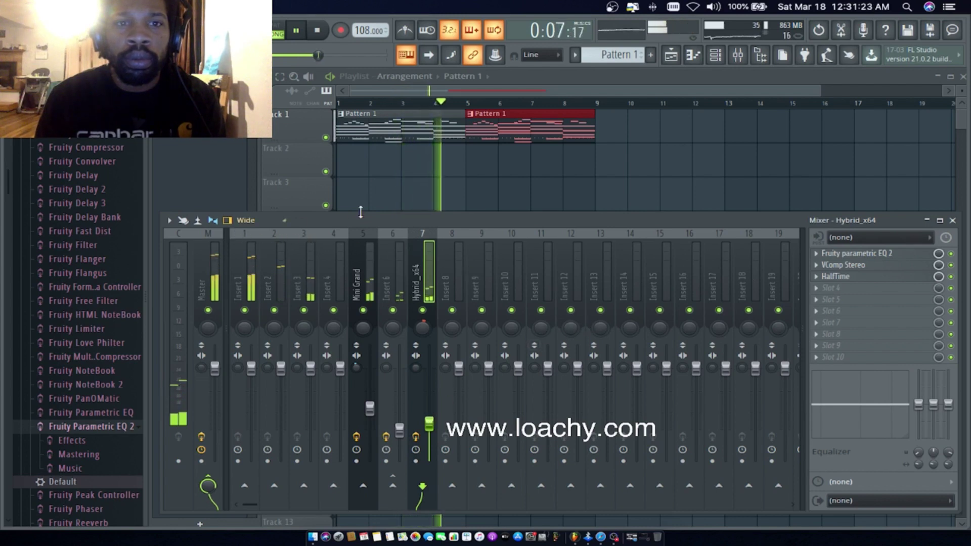
left_click(954, 221)
Assign the Uphoria VST channel to a free mixer track and close the channel rack.
left_click(715, 55)
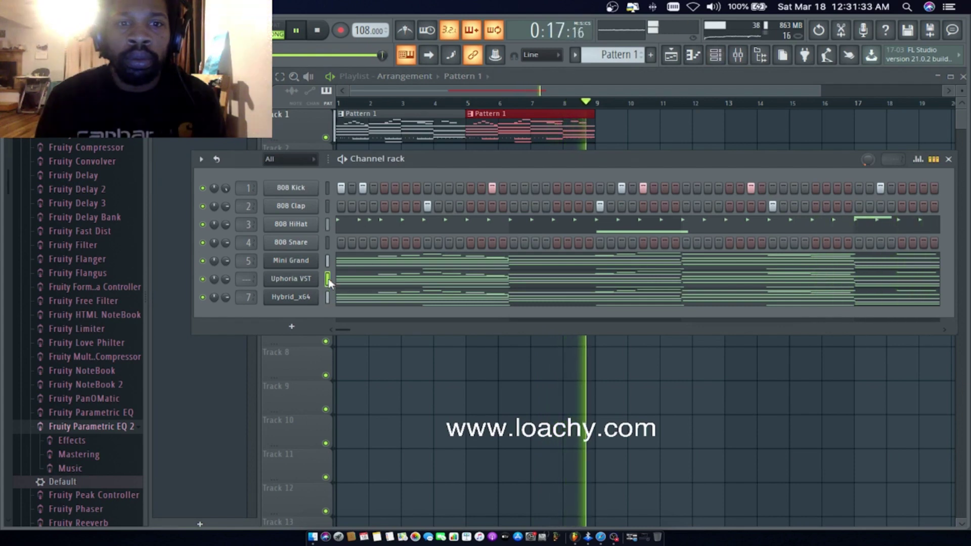
left_click(204, 159)
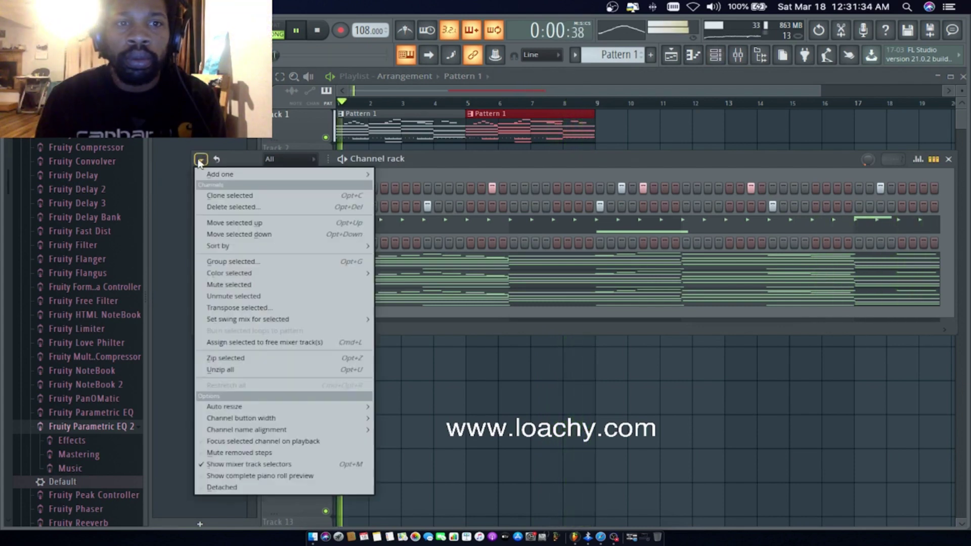
left_click(266, 348)
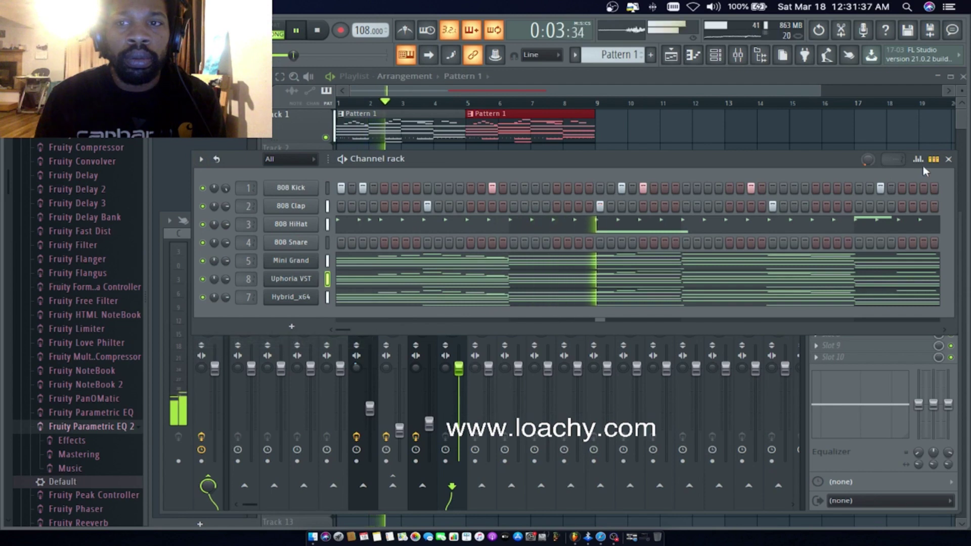
left_click(950, 160)
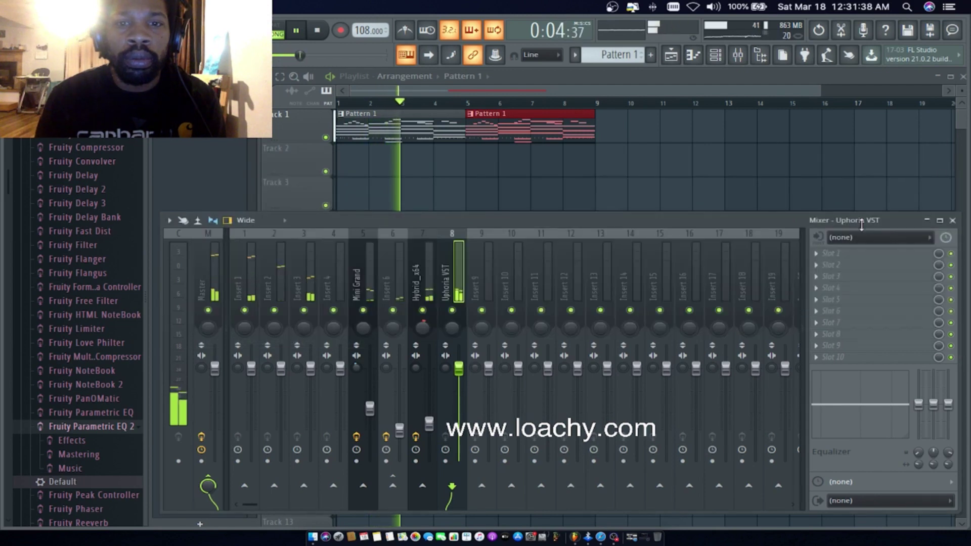
Add ShaperBox 2 to slot 2 of the Uphoria VST mixer track and load the Multipitcher preset.
left_click(820, 271)
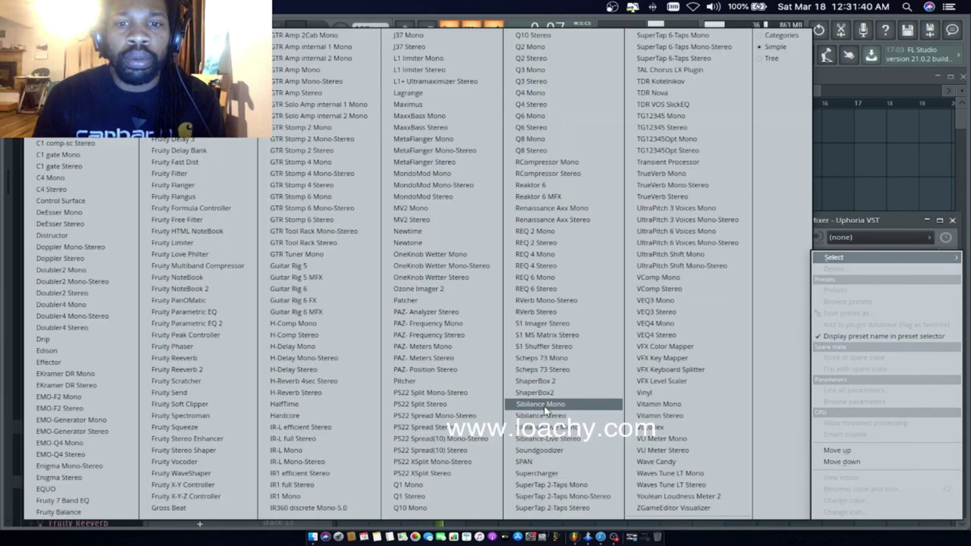
left_click(550, 390)
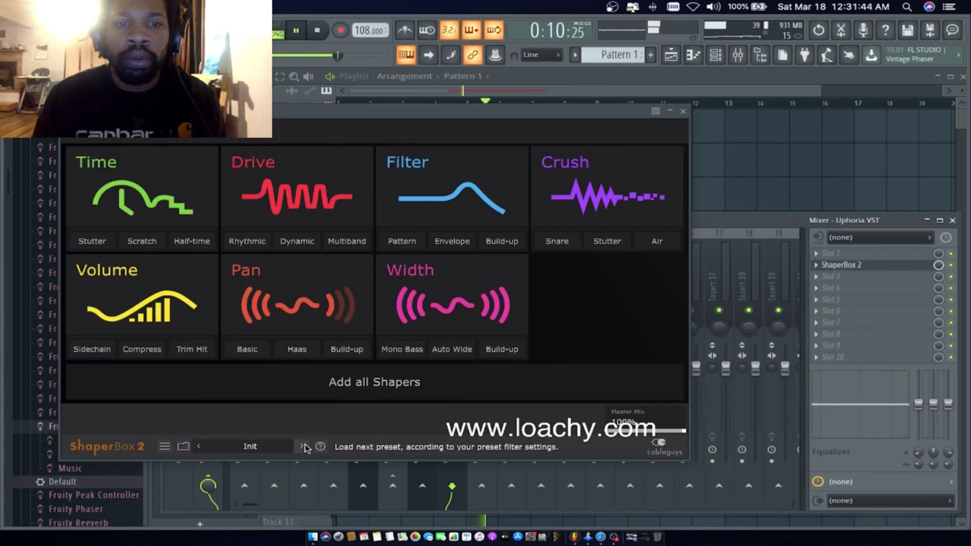
left_click(303, 447)
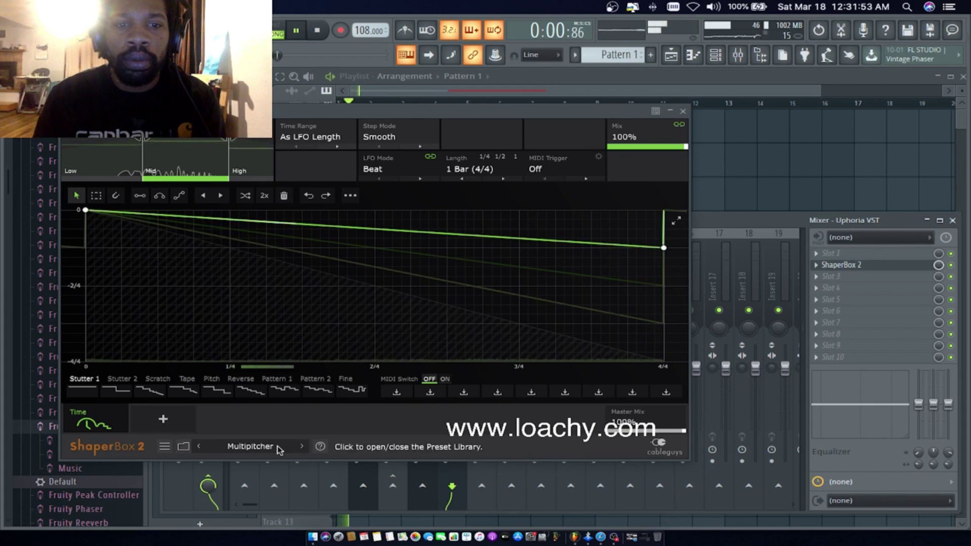
Audition ShaperBox 2's Fluid Flow presets from Soft pad onward, load Froggers Revenge and close the plugin.
left_click(183, 446)
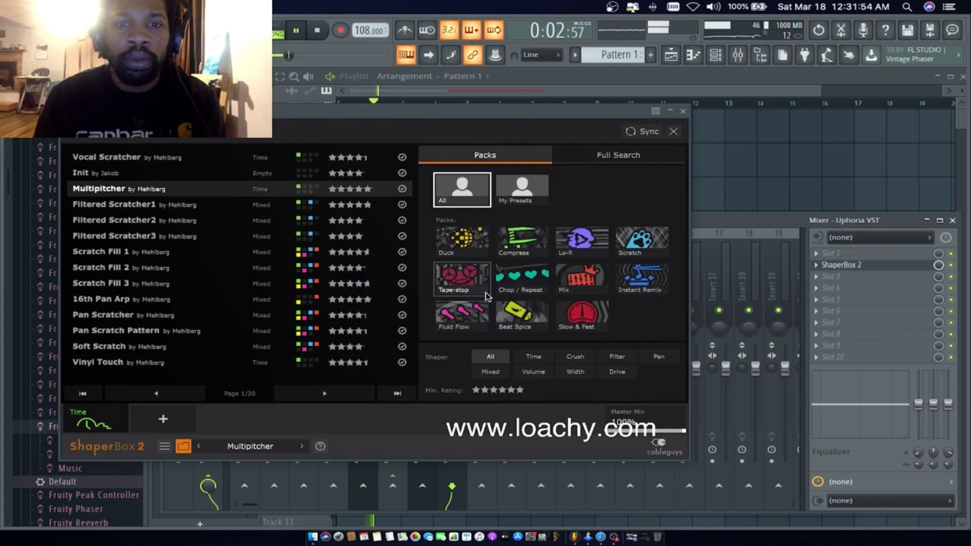
left_click(455, 315)
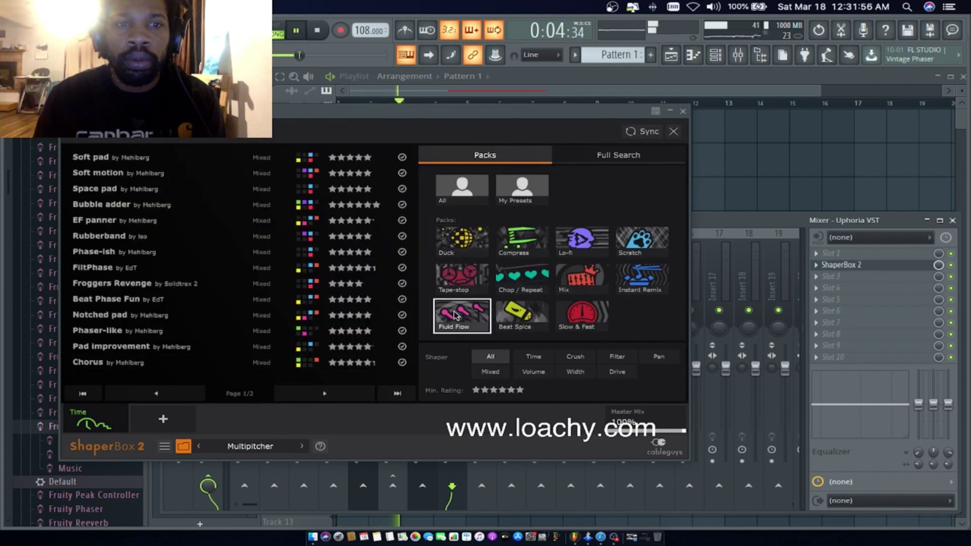
left_click(134, 157)
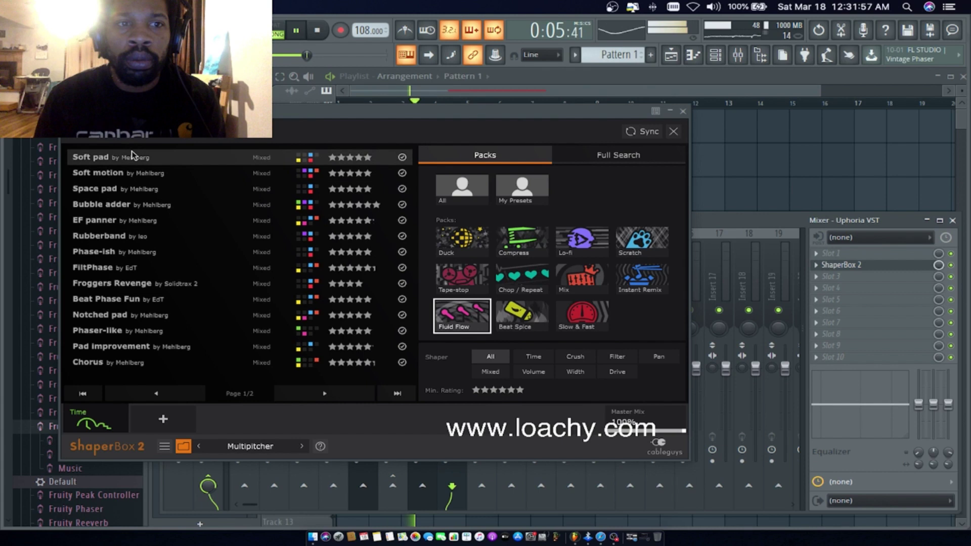
left_click(301, 447)
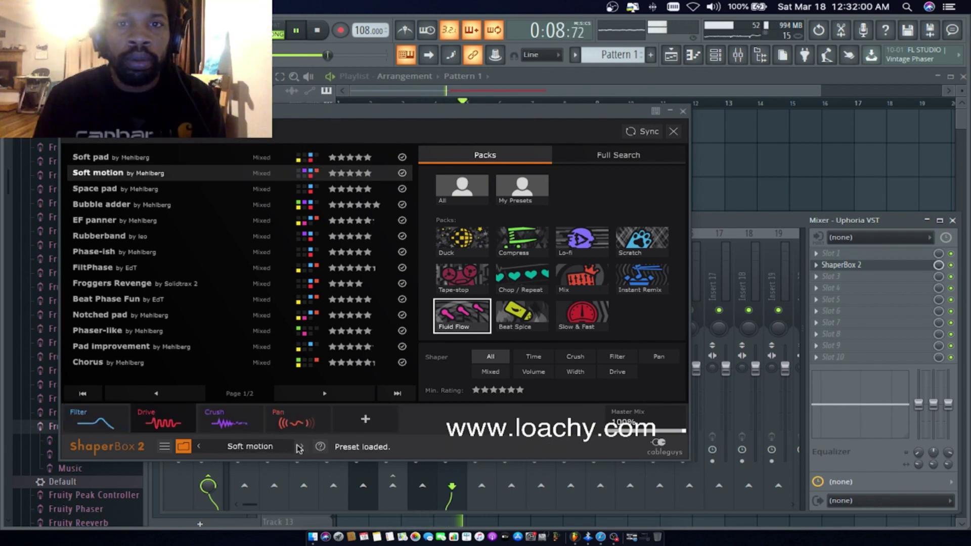
left_click(300, 448)
left_click(300, 448)
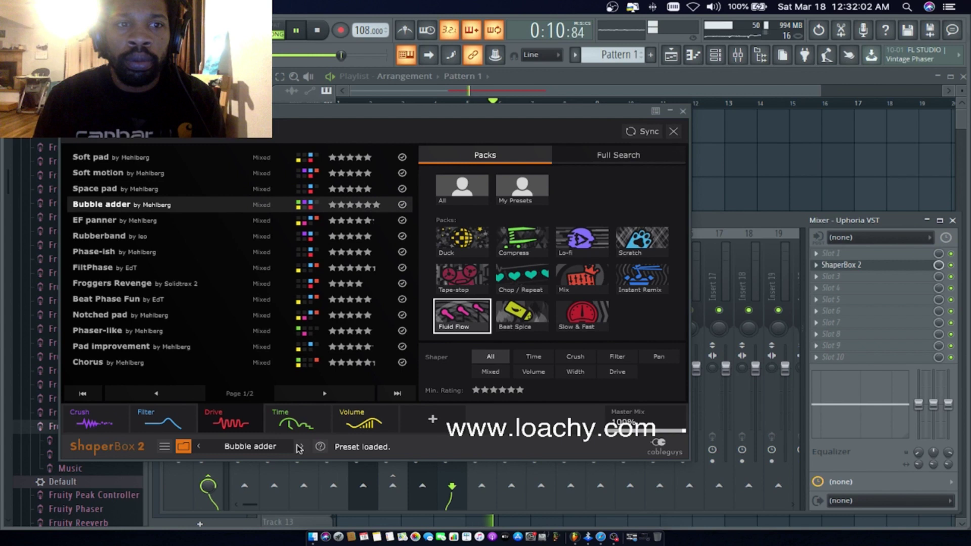
left_click(300, 447)
left_click(300, 448)
left_click(300, 448)
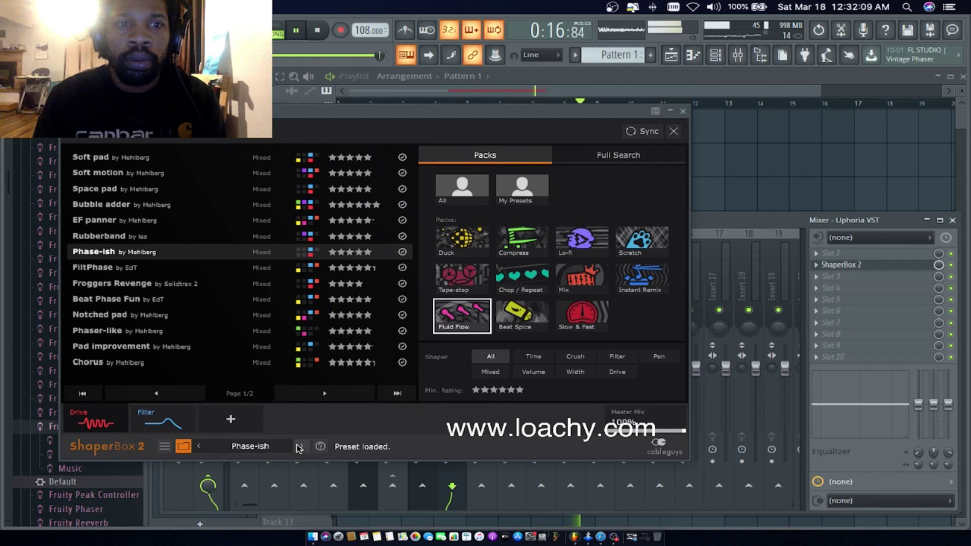
left_click(300, 448)
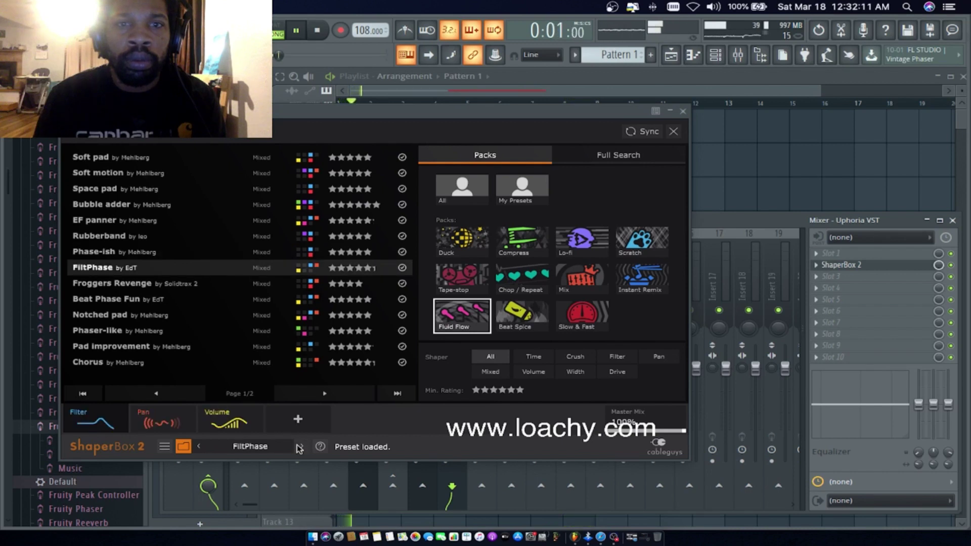
left_click(300, 447)
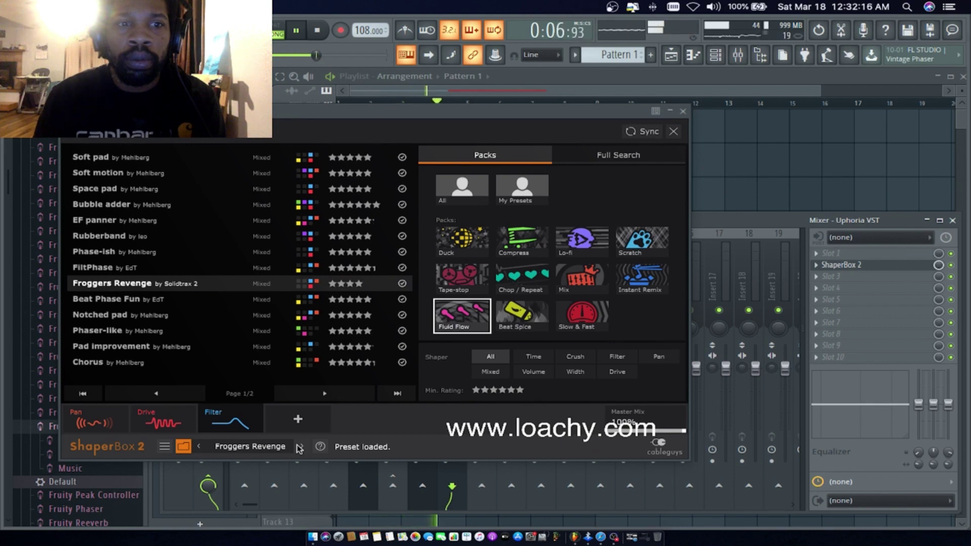
left_click(684, 111)
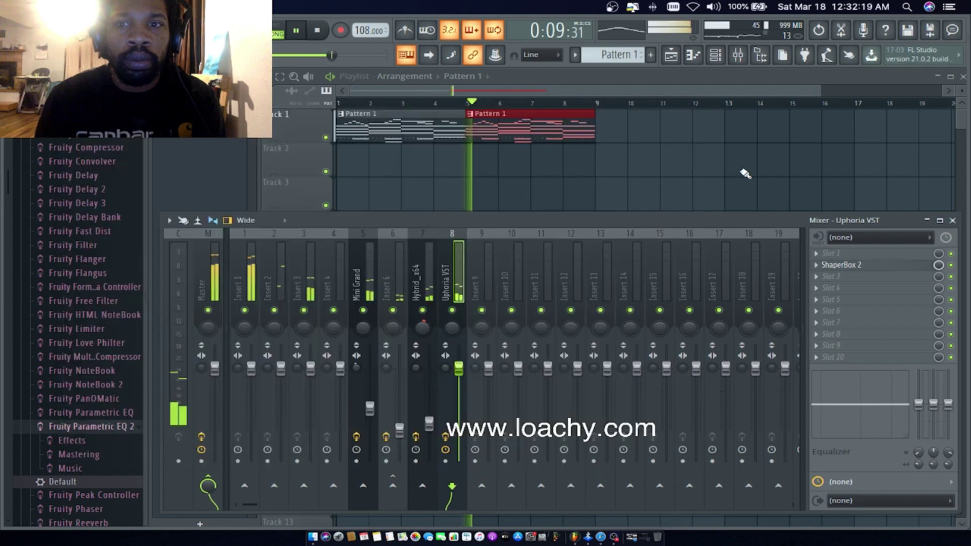
Move ShaperBox 2 down one slot to slot 3 of the Uphoria VST mixer track.
left_click(818, 282)
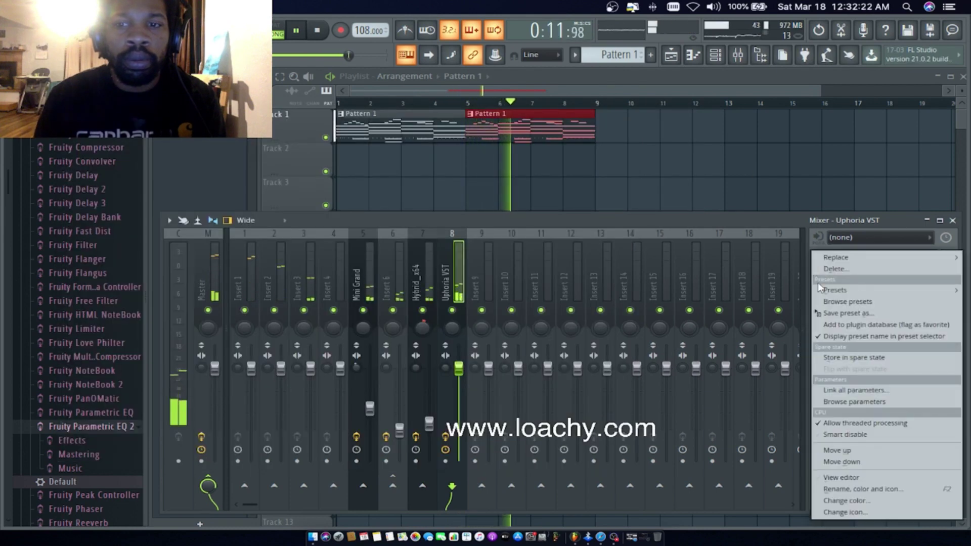
left_click(848, 463)
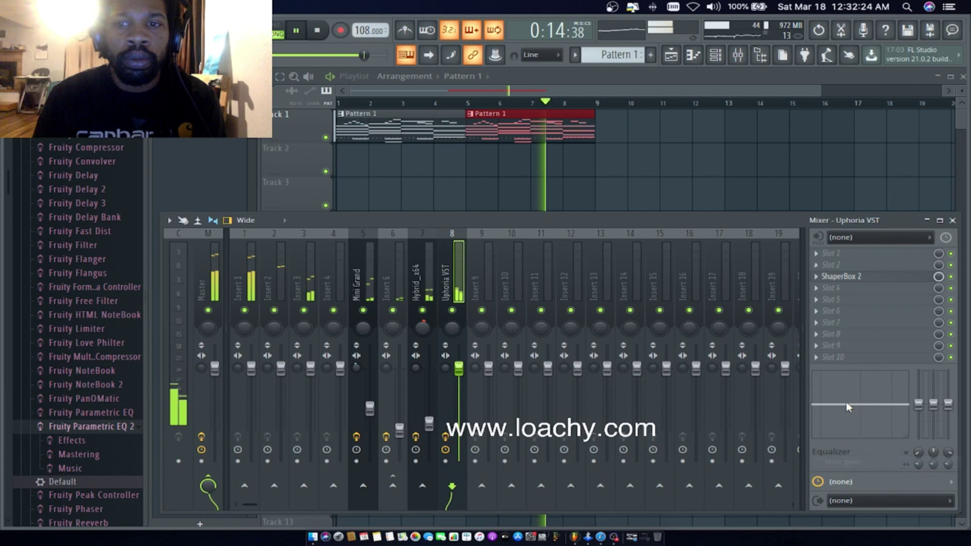
left_click(817, 277)
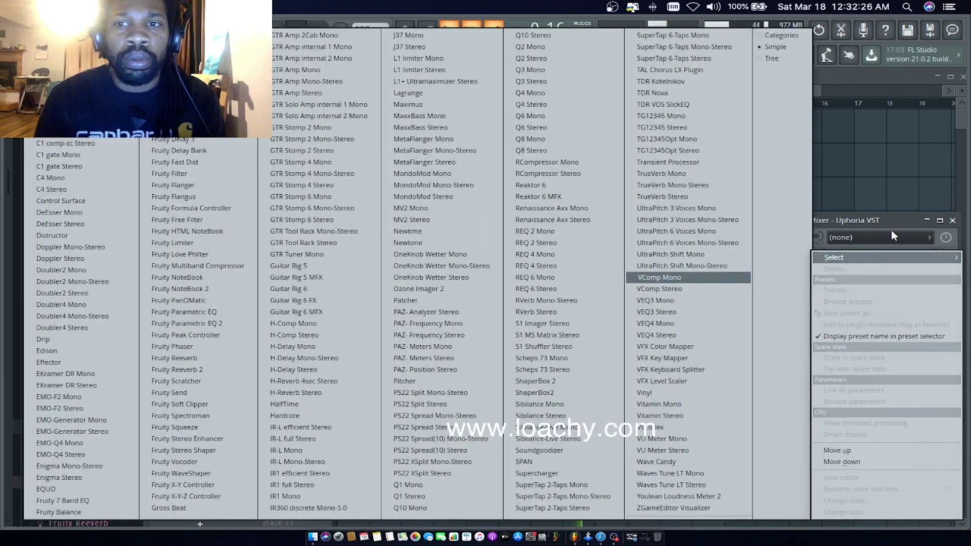
left_click(738, 281)
Add HalfTime to slot 2 with its band's lower limit at 265 Hz, and lower the Uphoria VST track's volume.
left_click(815, 266)
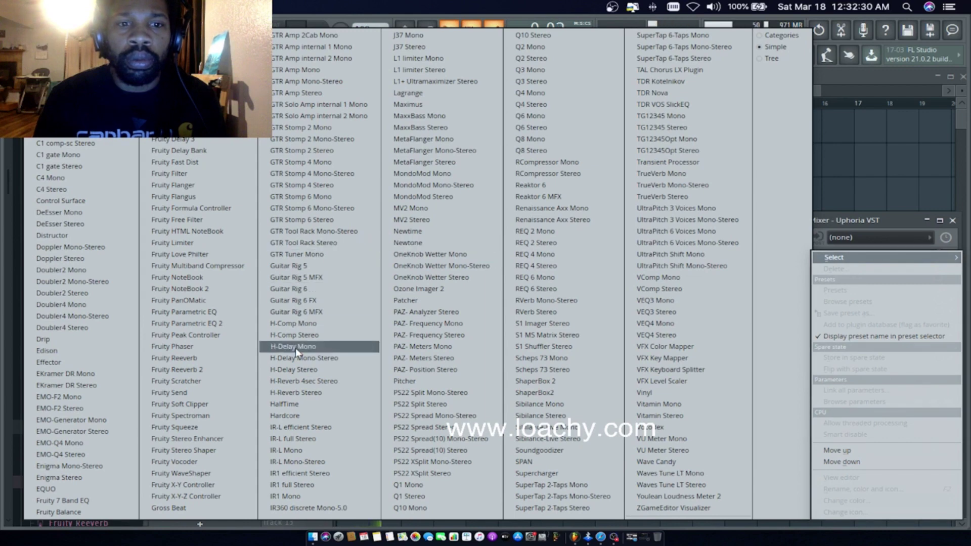
left_click(295, 404)
left_click_drag(196, 317, 227, 317)
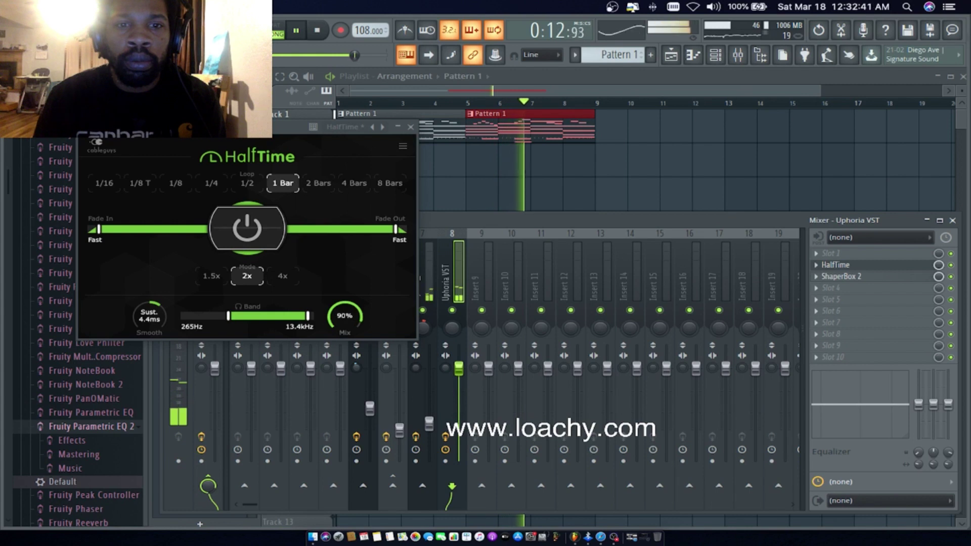
left_click(412, 127)
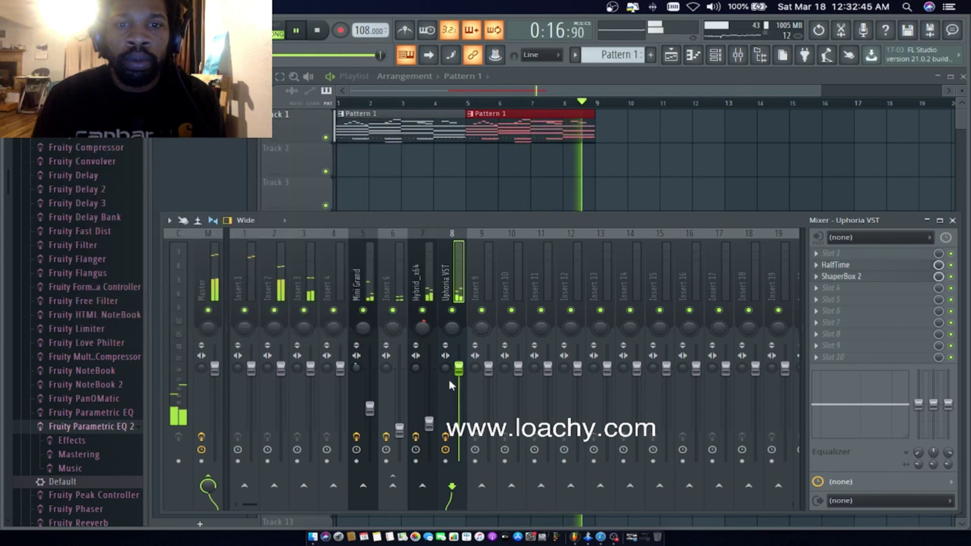
left_click_drag(458, 367, 459, 398)
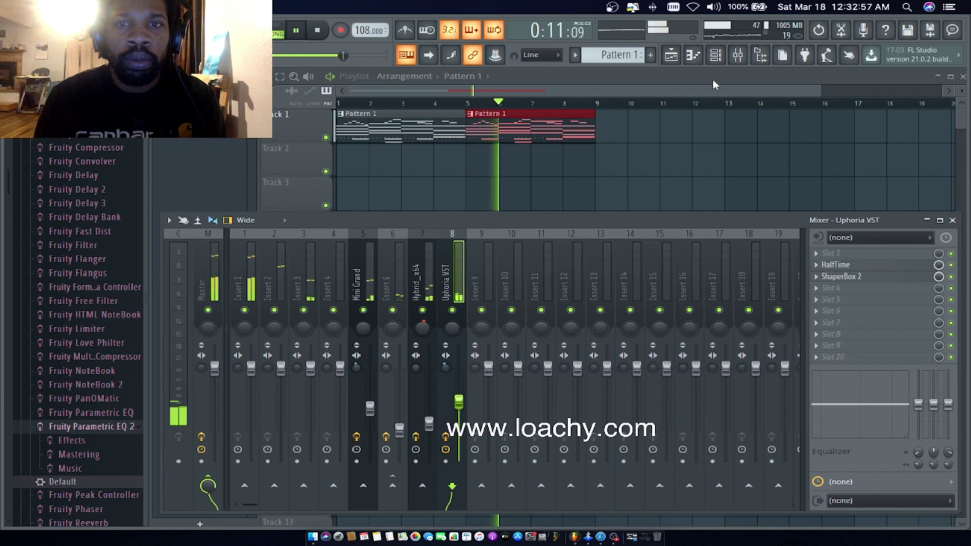
Add 808 Snare hits in the channel rack on the same steps as the 808 Clap throughout the pattern.
left_click(723, 60)
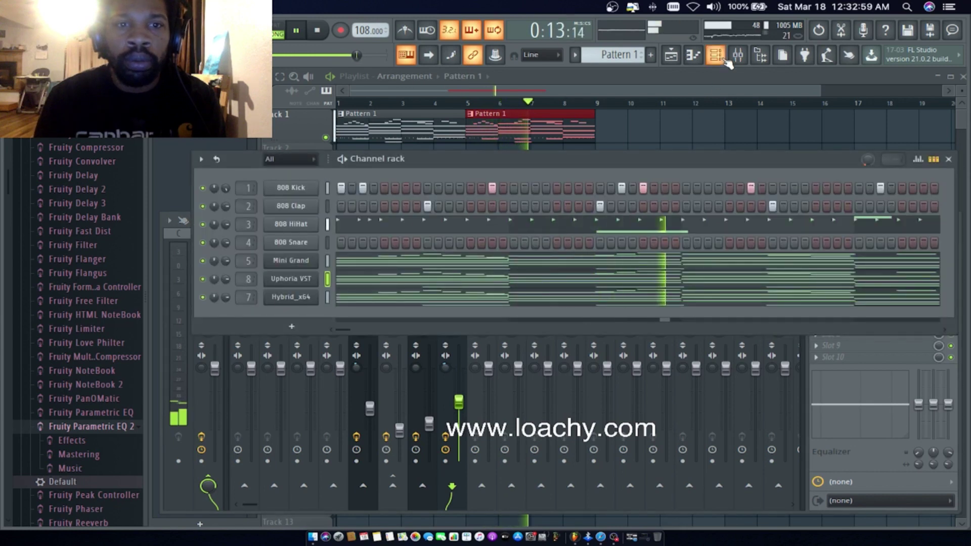
left_click(428, 242)
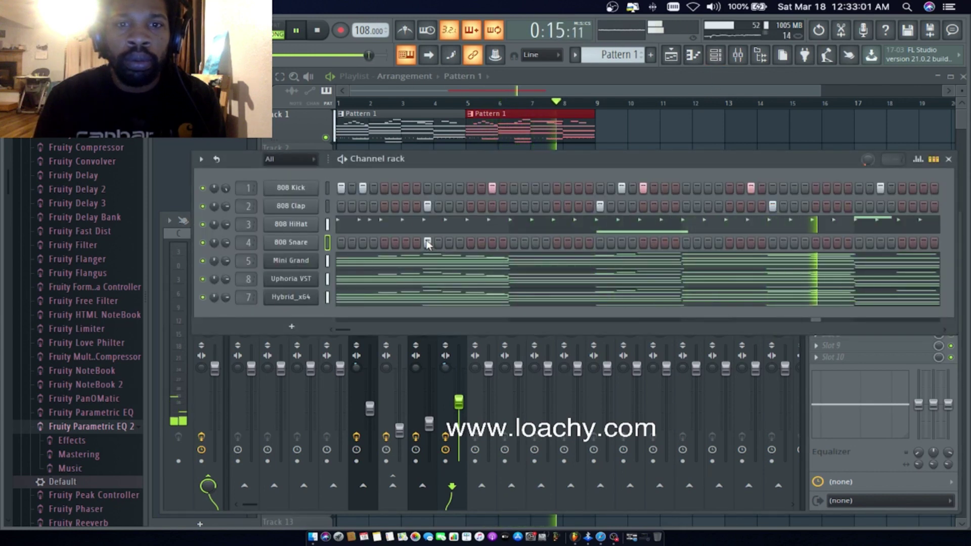
left_click(599, 242)
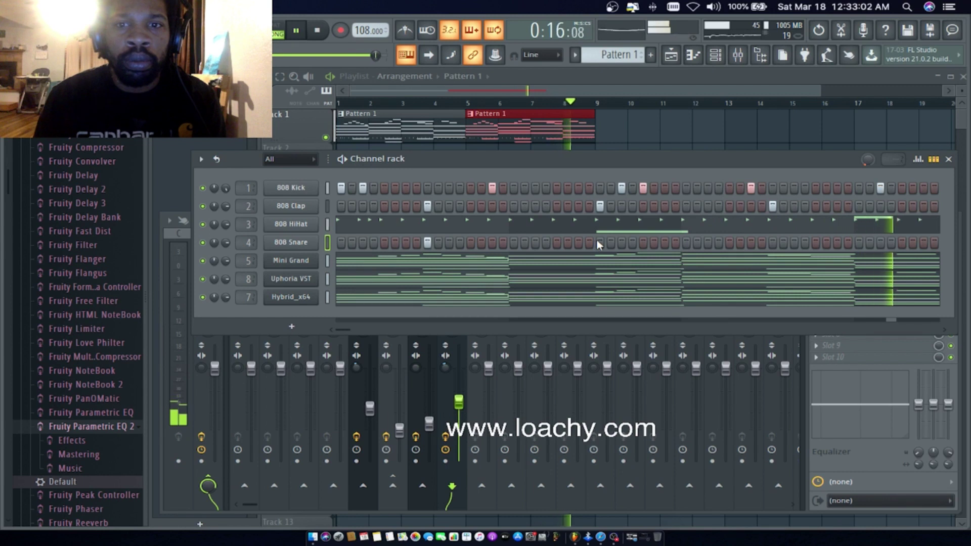
left_click(946, 330)
left_click(814, 243)
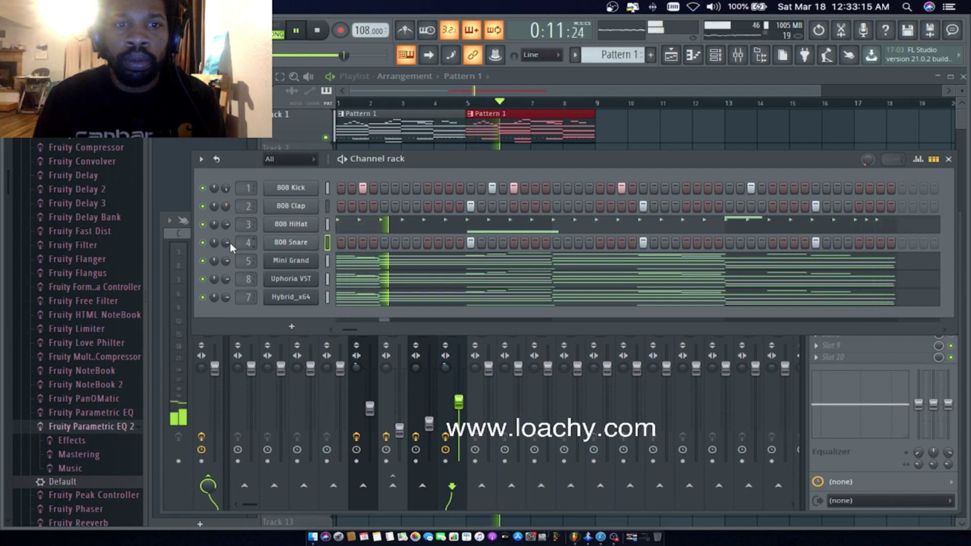
Shift the 808 Snare's timing slightly in its channel settings and close the channel rack.
left_click(273, 242)
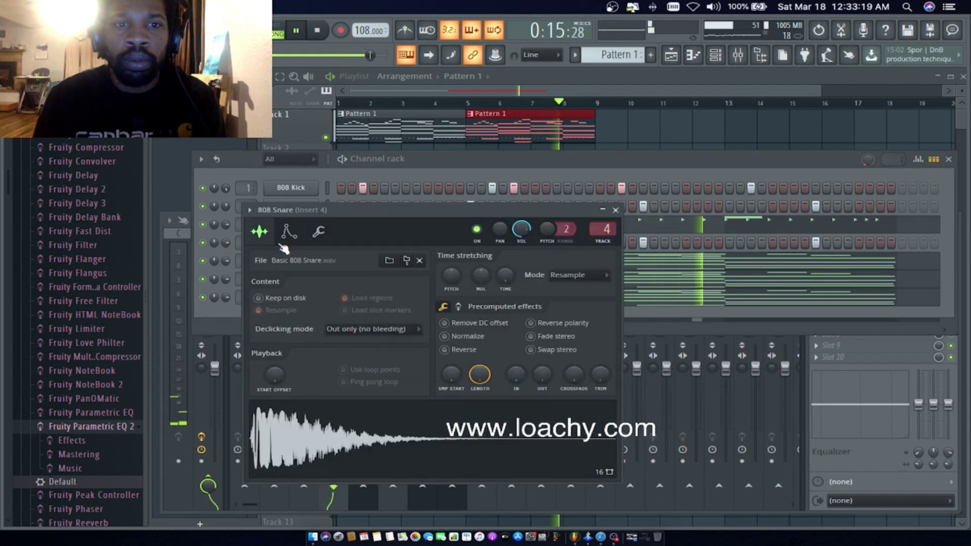
left_click(318, 231)
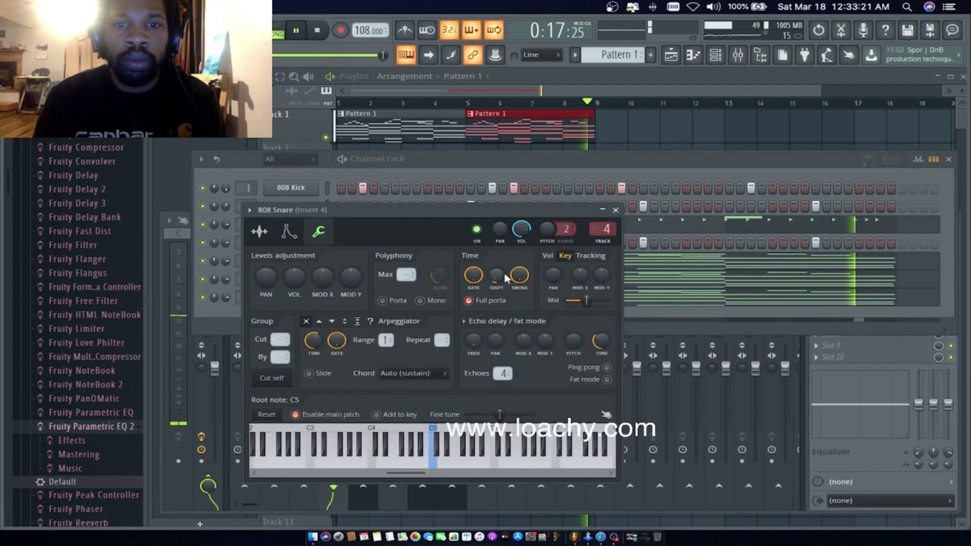
left_click(616, 210)
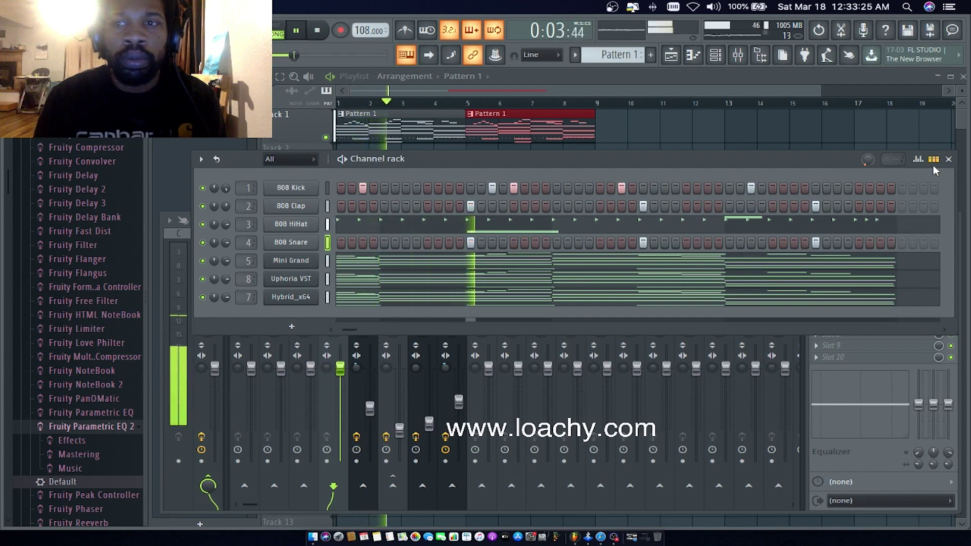
left_click(949, 159)
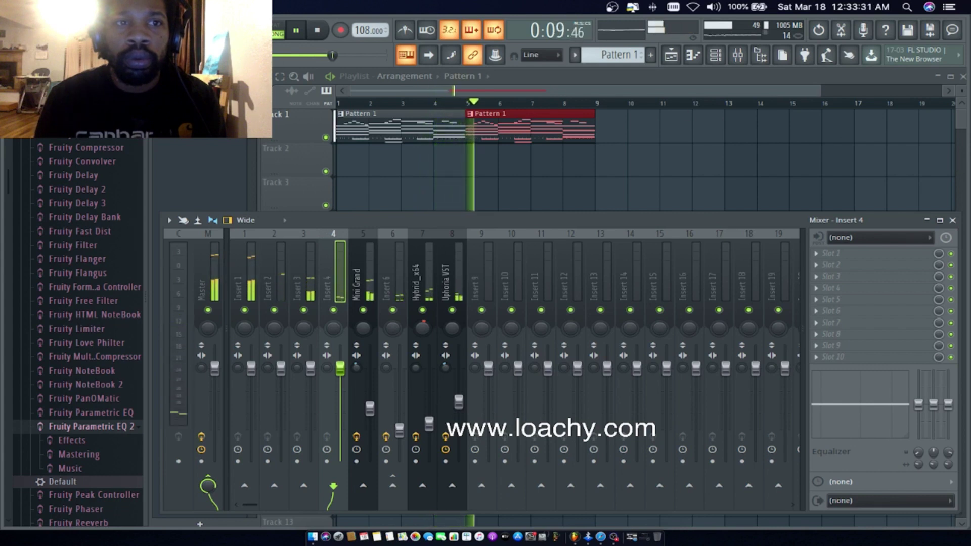
Lower the volumes of mixer inserts 2, 3 and 4, with insert 3 lowest, and close the mixer.
key("alt+f")
key("Escape")
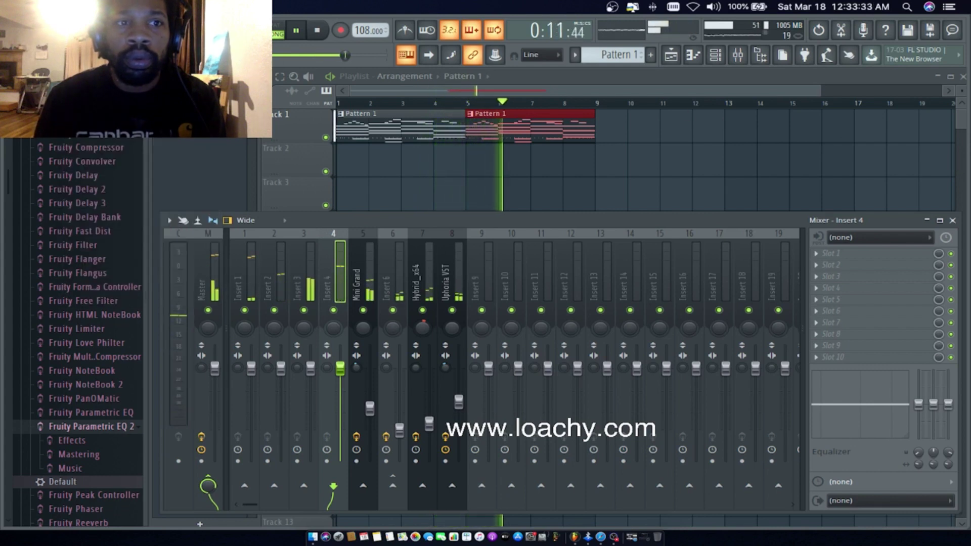
scroll(22, 260, "up", 15)
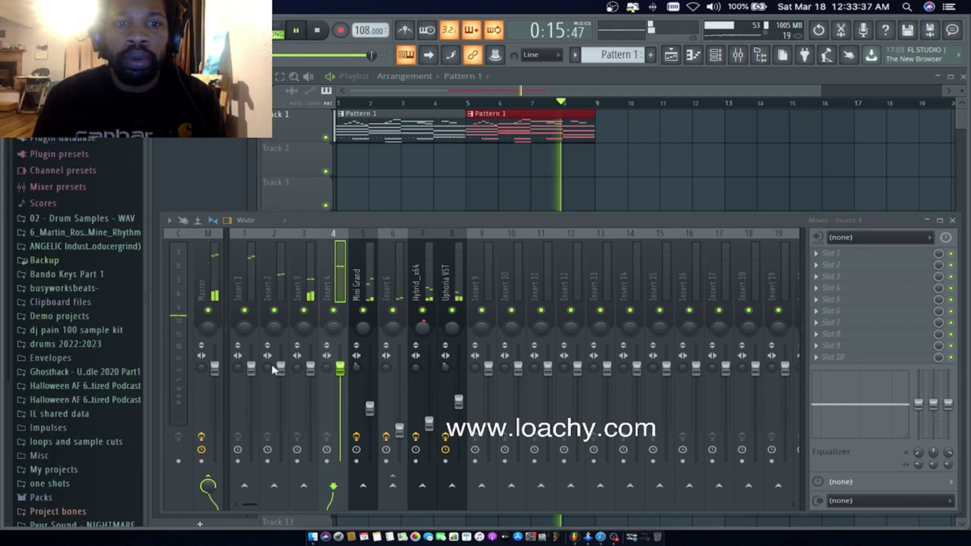
left_click(252, 368)
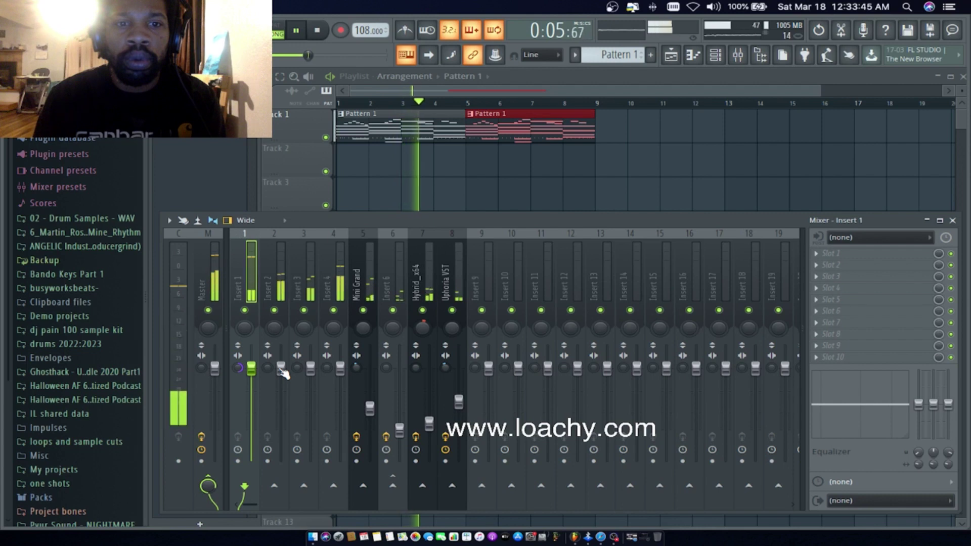
left_click_drag(279, 369, 281, 395)
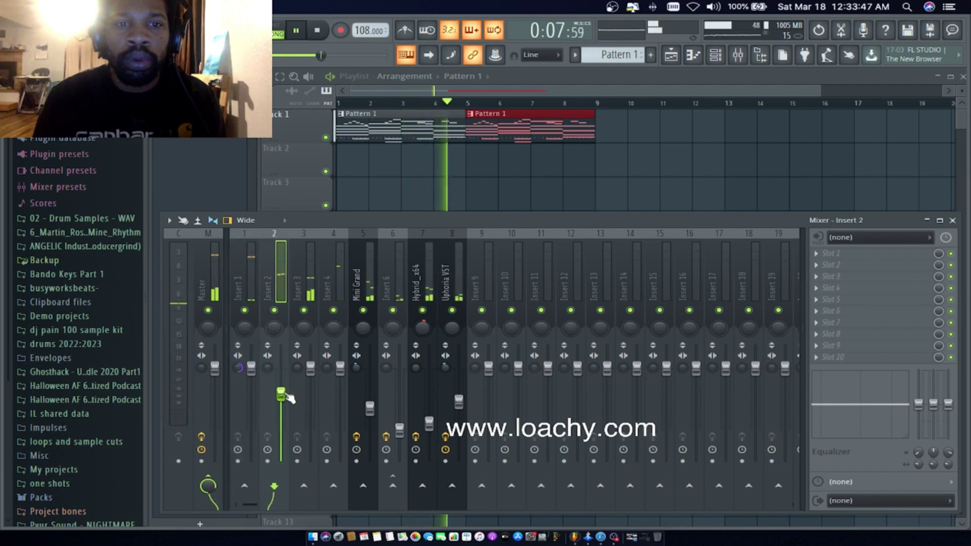
left_click_drag(302, 379, 302, 397)
left_click_drag(340, 369, 341, 394)
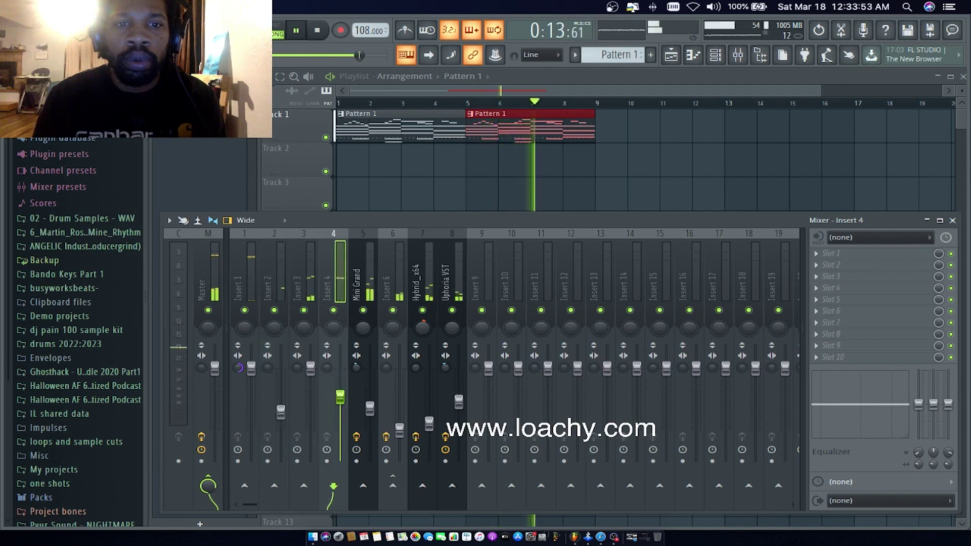
left_click_drag(310, 368, 310, 429)
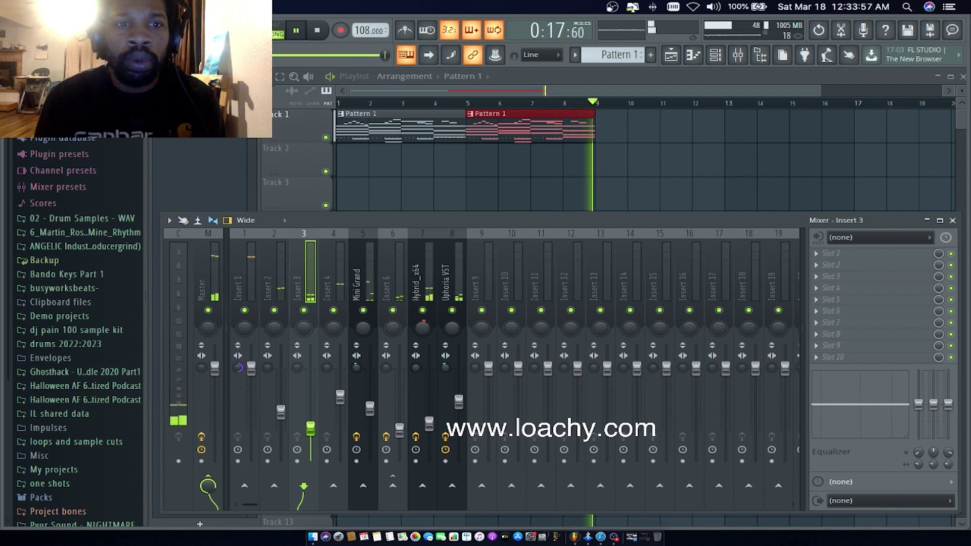
right_click(59, 136)
key("Escape")
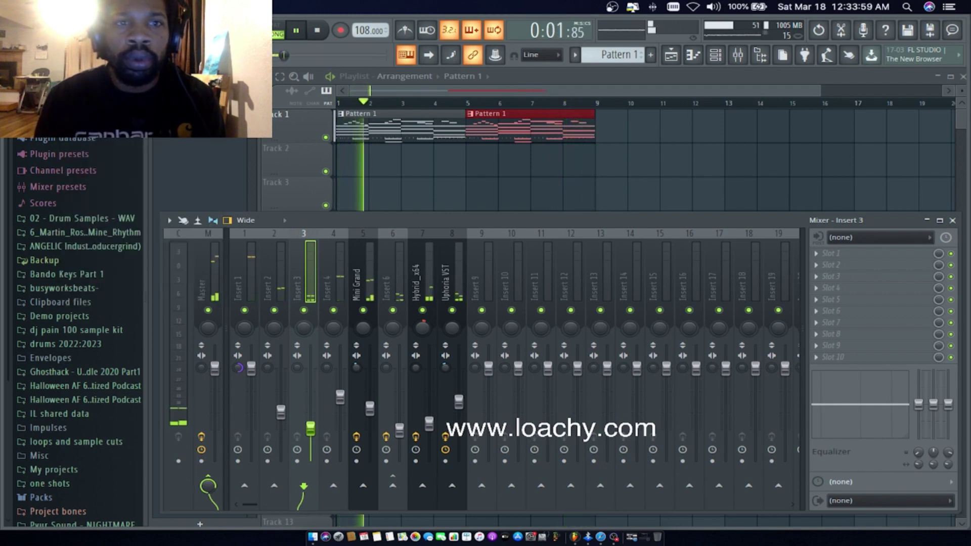
left_click(953, 221)
Open the 808 2 - Roland TR 808 sample from the drums 2021 folder in a new channel and reverse its polarity.
left_click(715, 56)
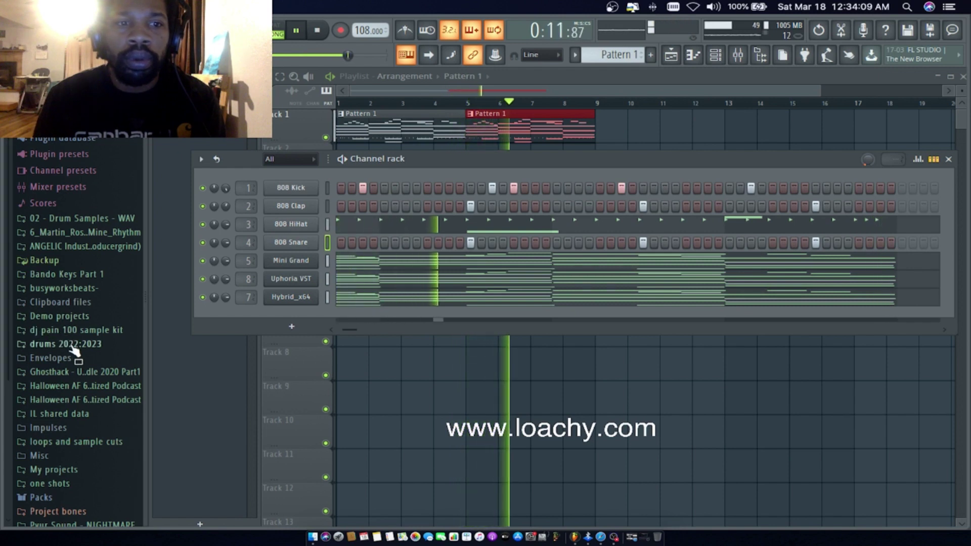
left_click(71, 345)
left_click(64, 358)
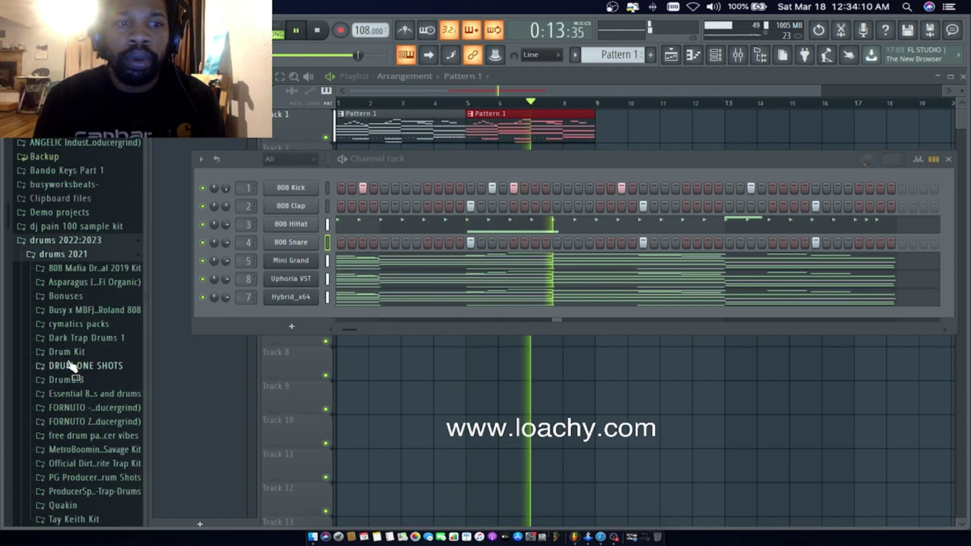
left_click(76, 310)
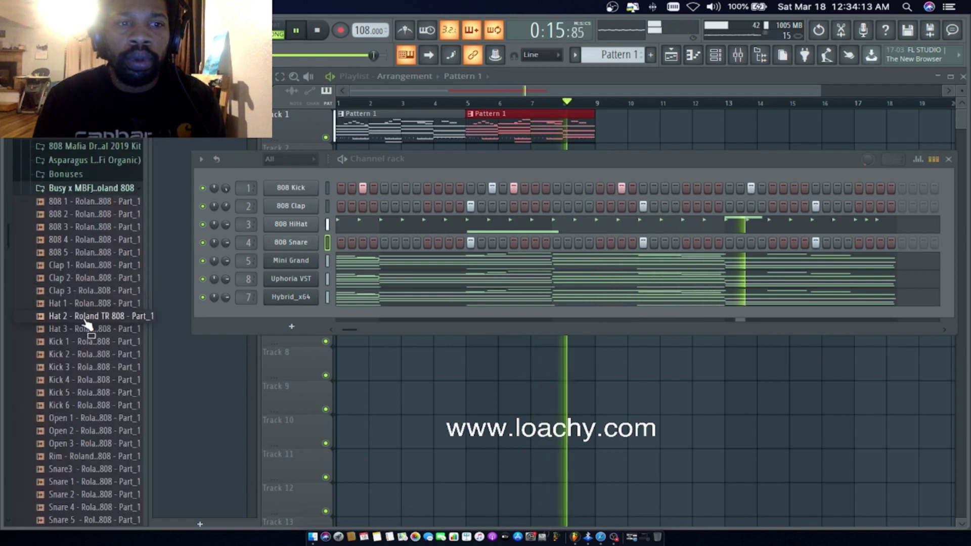
right_click(73, 214)
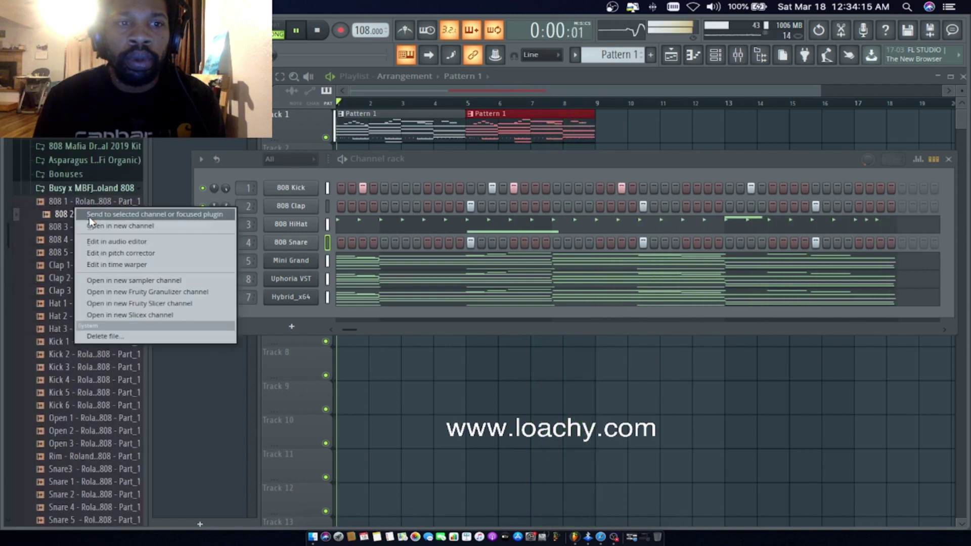
left_click(123, 228)
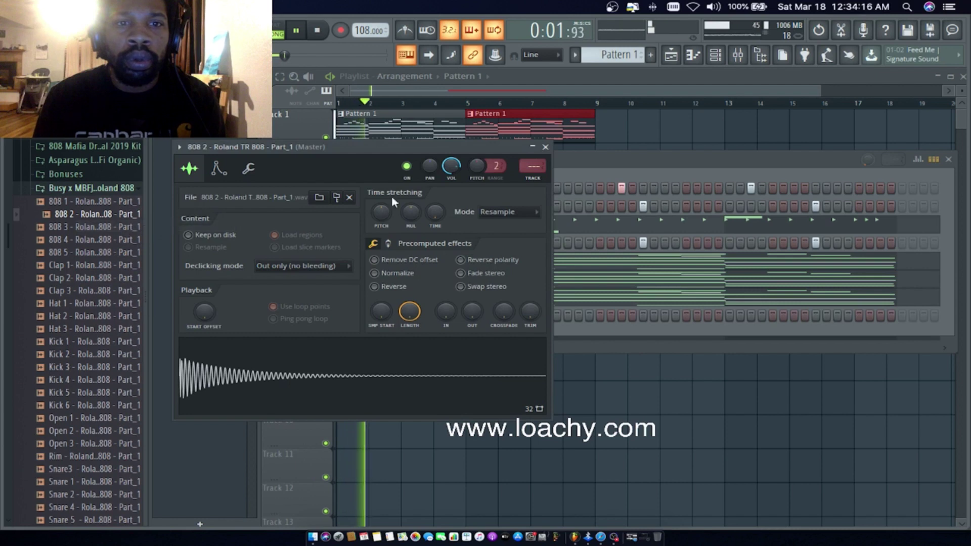
left_click(462, 261)
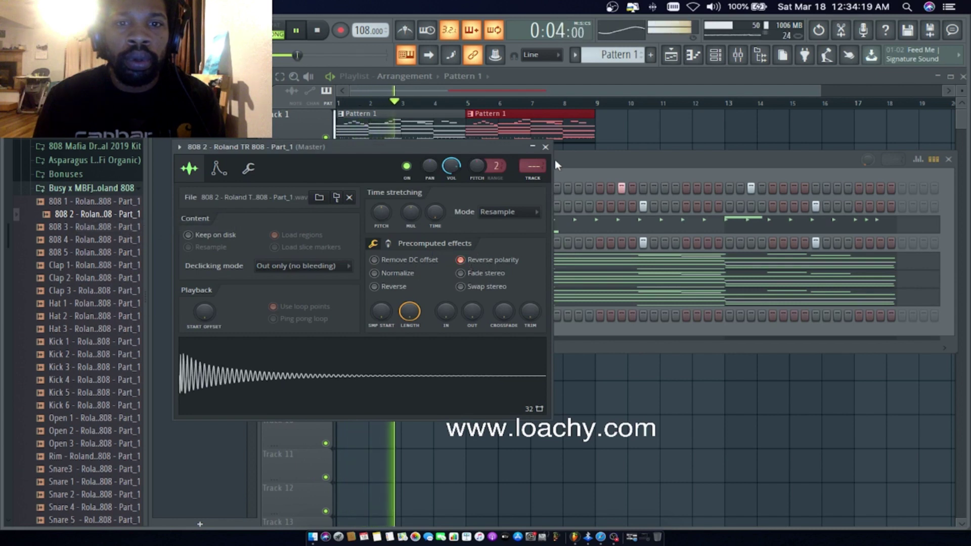
left_click(545, 147)
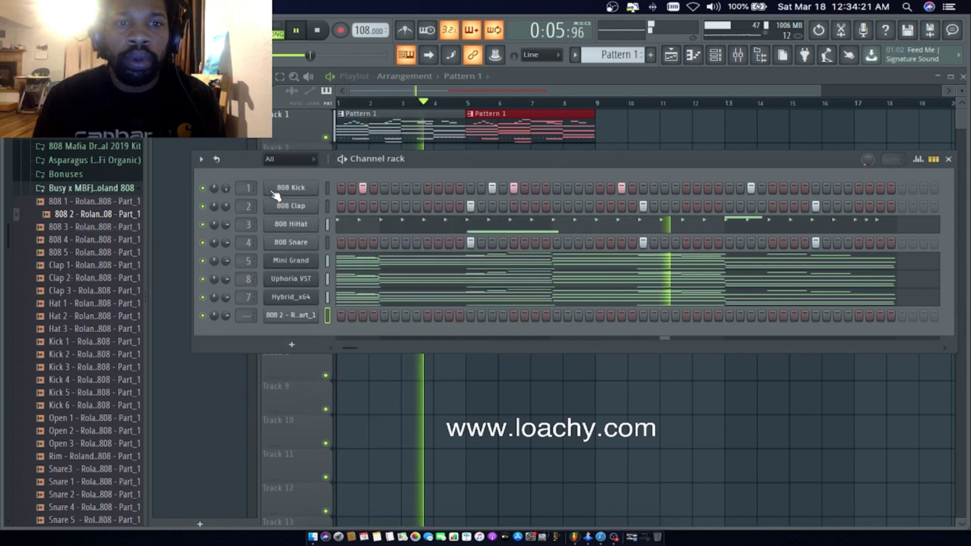
Copy the 808 Kick's step pattern into the new 808 2 channel.
right_click(316, 187)
left_click(335, 272)
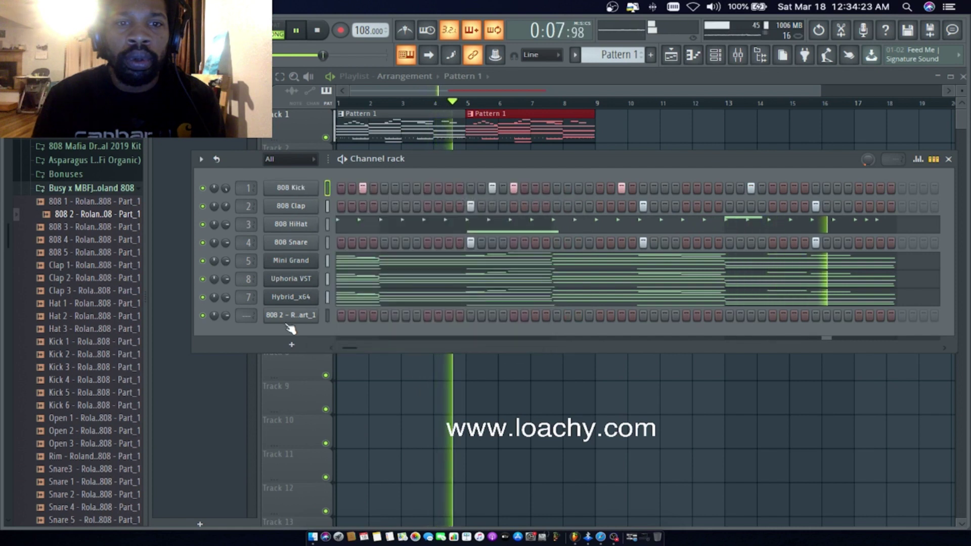
right_click(311, 316)
left_click(501, 339)
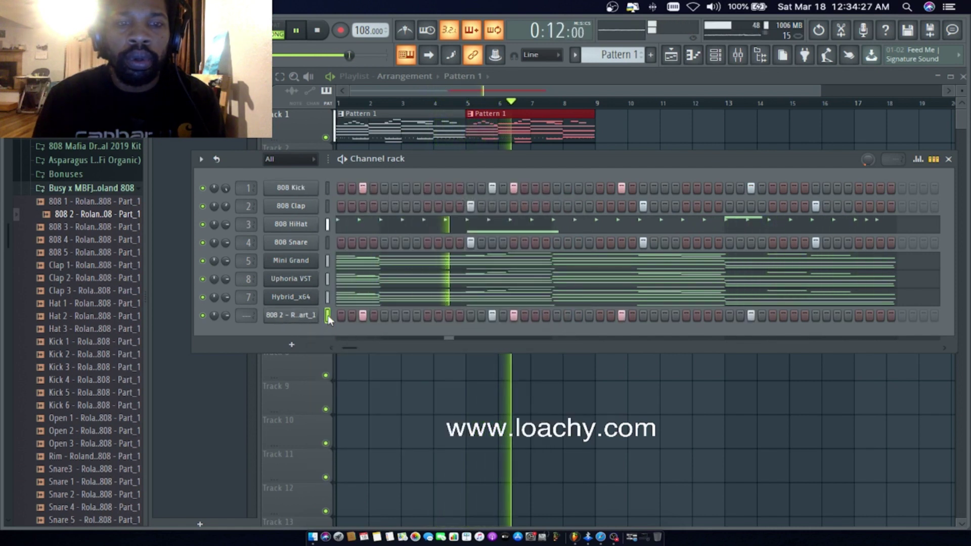
Move the 808 2 channel directly below the 808 Kick and assign it to a free mixer track.
key("alt+Up")
key("alt+Up")
key("alt+Up")
key("alt+Up")
key("alt+Up")
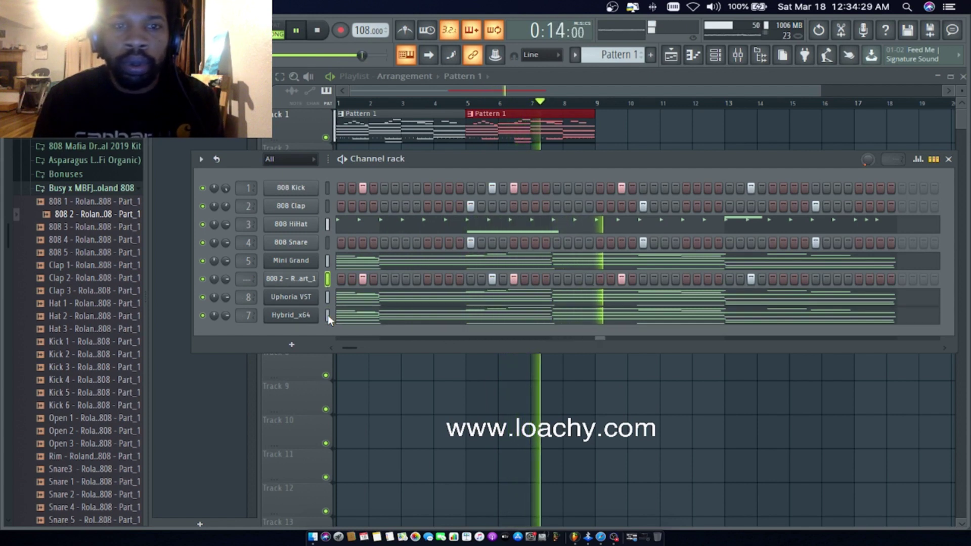
key("alt+Up")
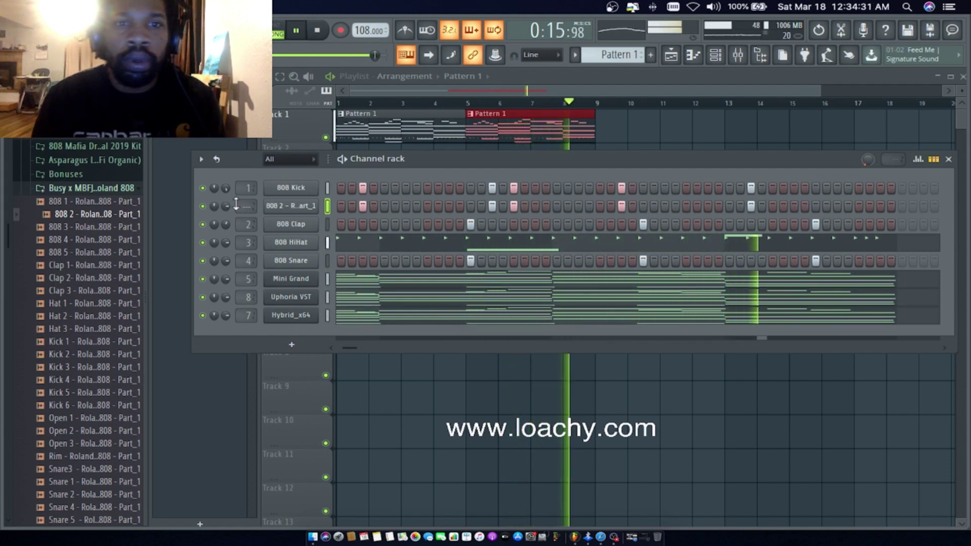
left_click(201, 160)
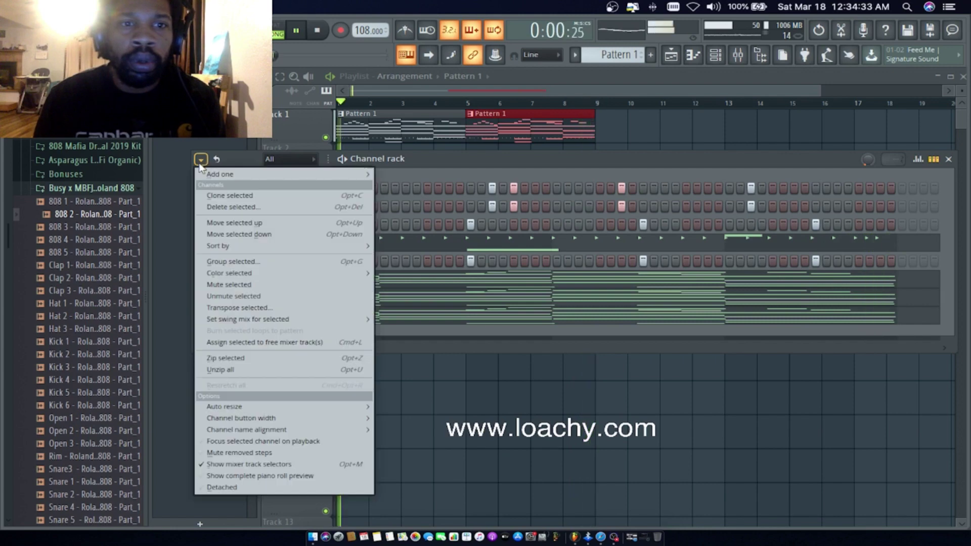
left_click(250, 341)
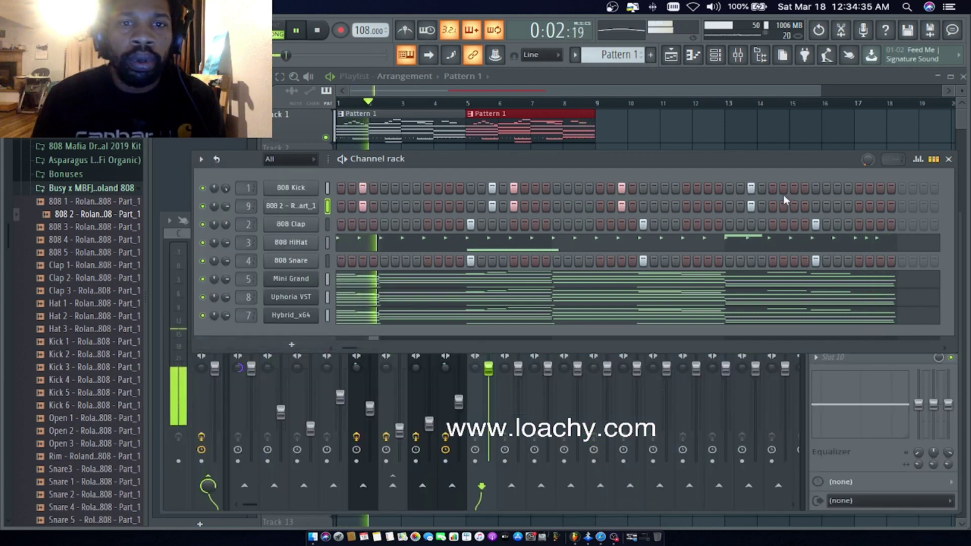
Load Fruity Parametric EQ 2 on the 808 2 mixer track and roll off the highs with band 7.
left_click(950, 160)
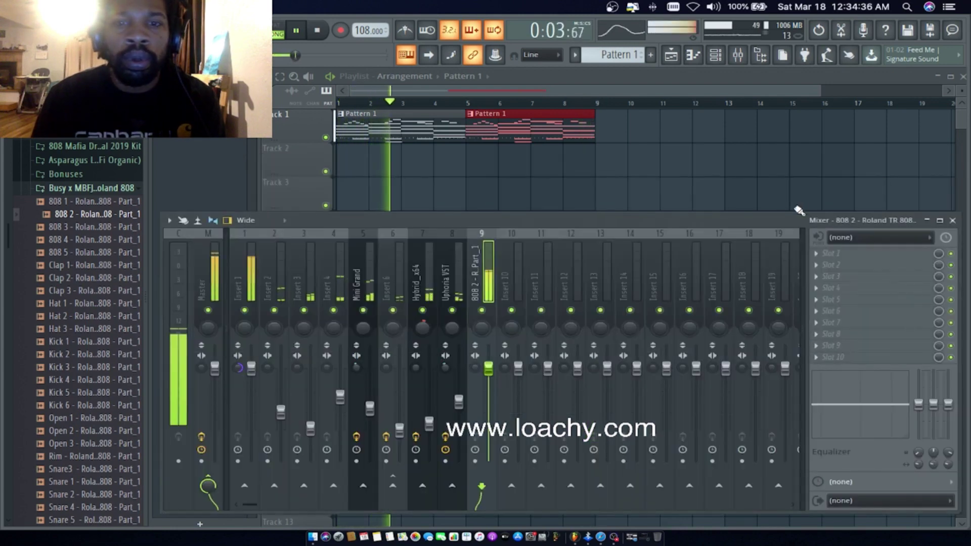
left_click(852, 258)
left_click(774, 196)
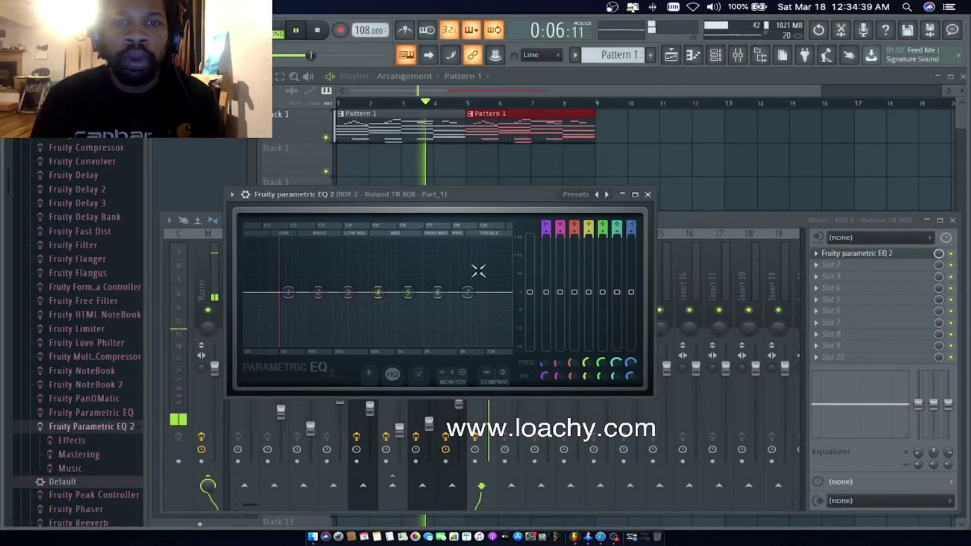
left_click_drag(470, 294, 492, 346)
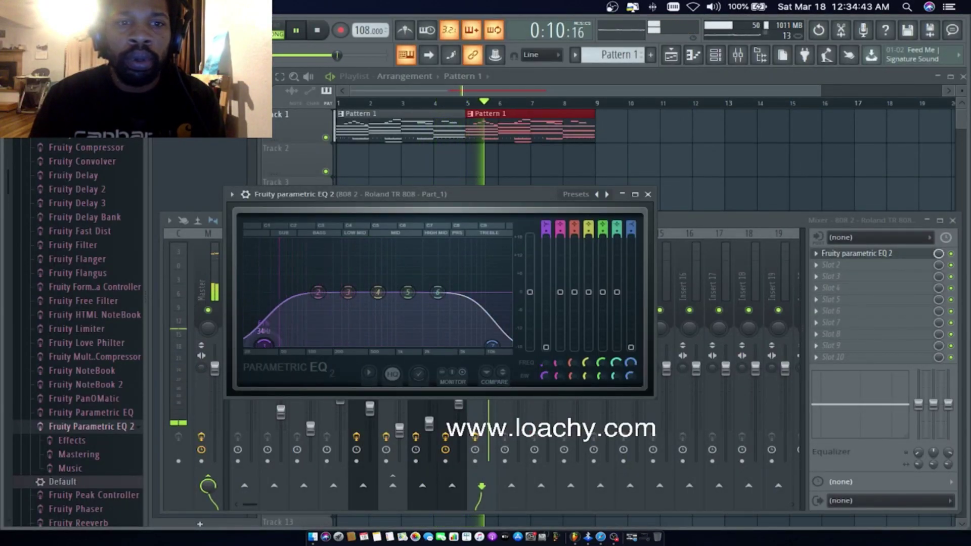
Shift band 1 of the equalizer to a lower frequency, make its low cut steeper, and close the plugin.
left_click_drag(264, 344, 258, 349)
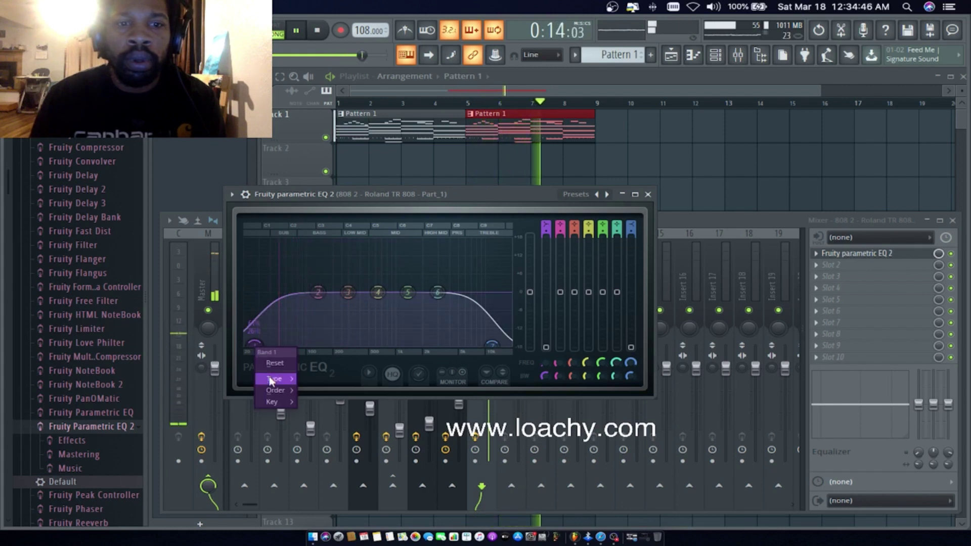
mouse_move(272, 381)
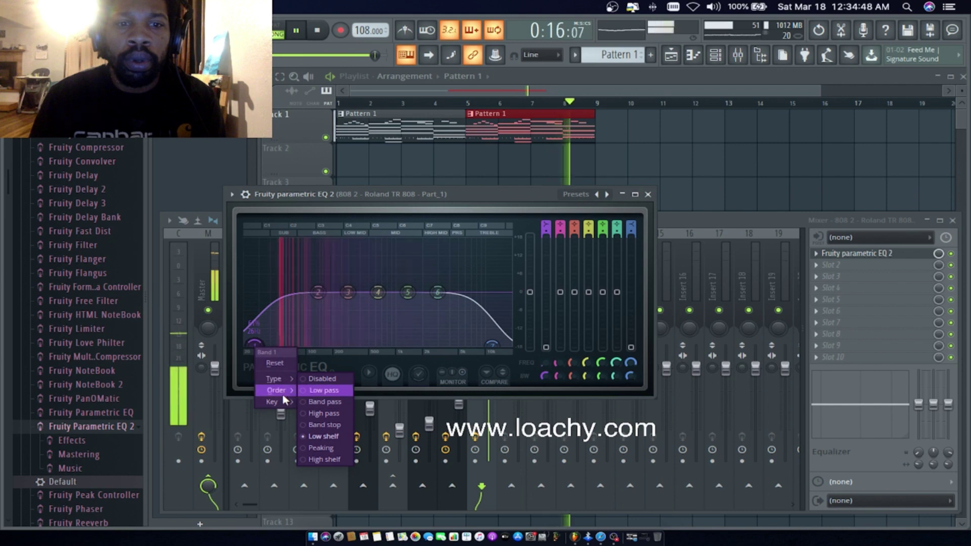
left_click(314, 413)
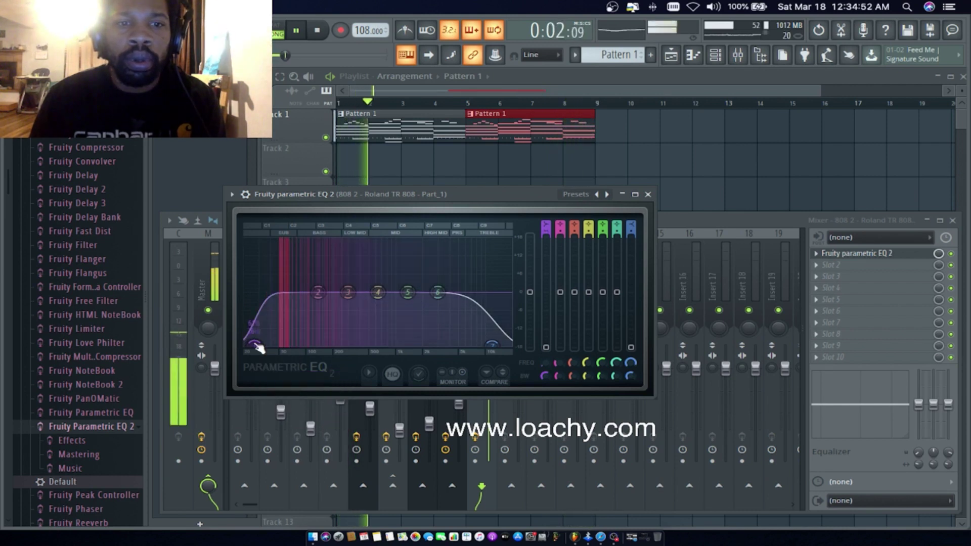
left_click(648, 194)
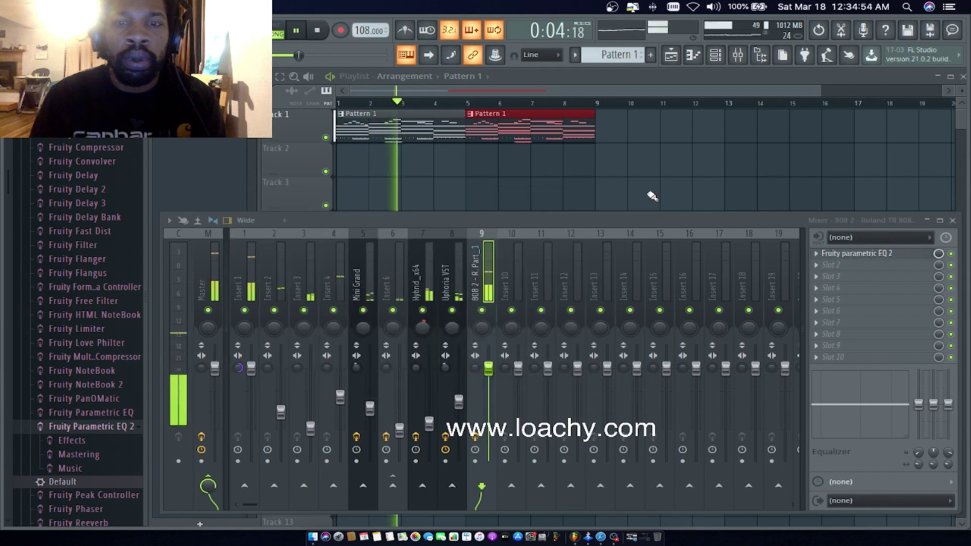
Lower the volume of mixer insert 1 and adjust the stereo separation of the 808 2 track.
left_click_drag(251, 367, 252, 390)
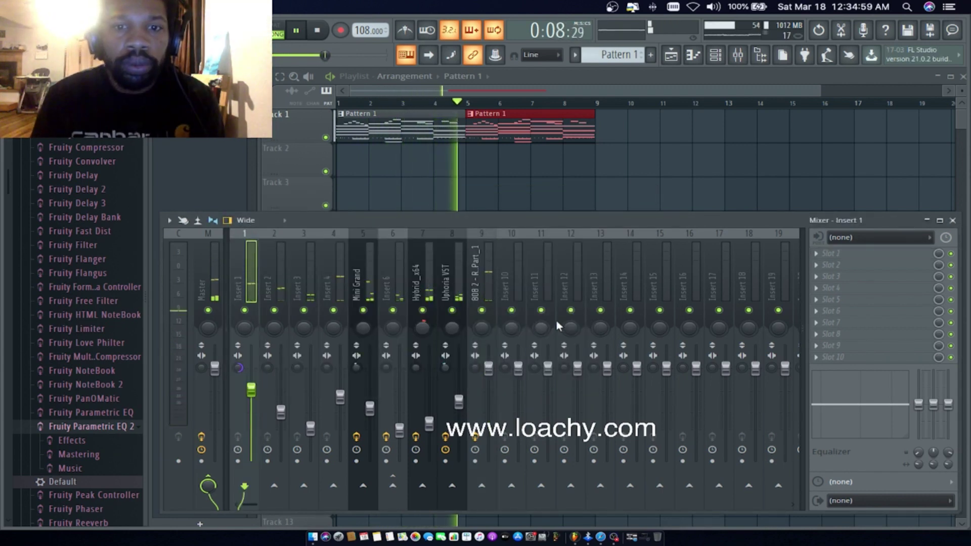
left_click(476, 368)
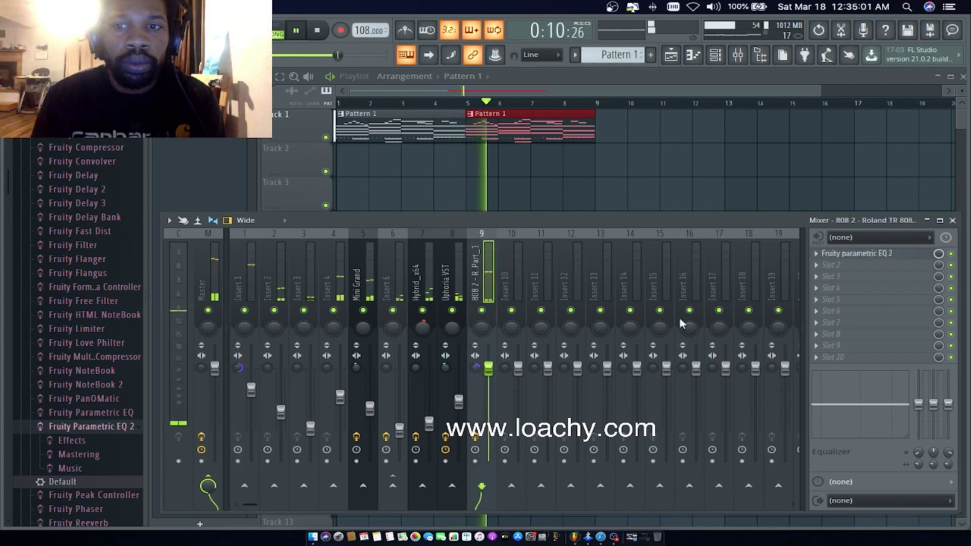
Load the Drip effect on mixer insert 10 with its 808 preset and close the plugin window.
left_click(512, 248)
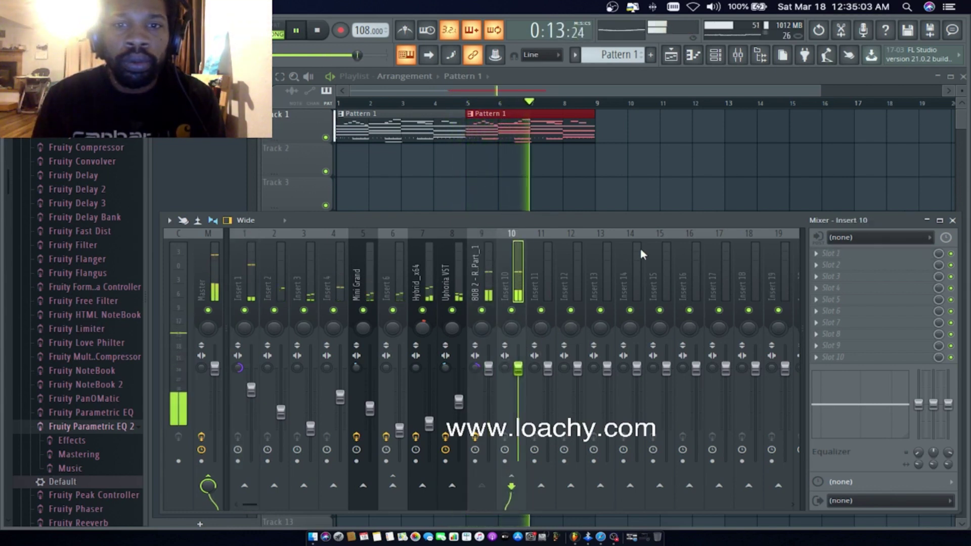
left_click(822, 253)
mouse_move(834, 258)
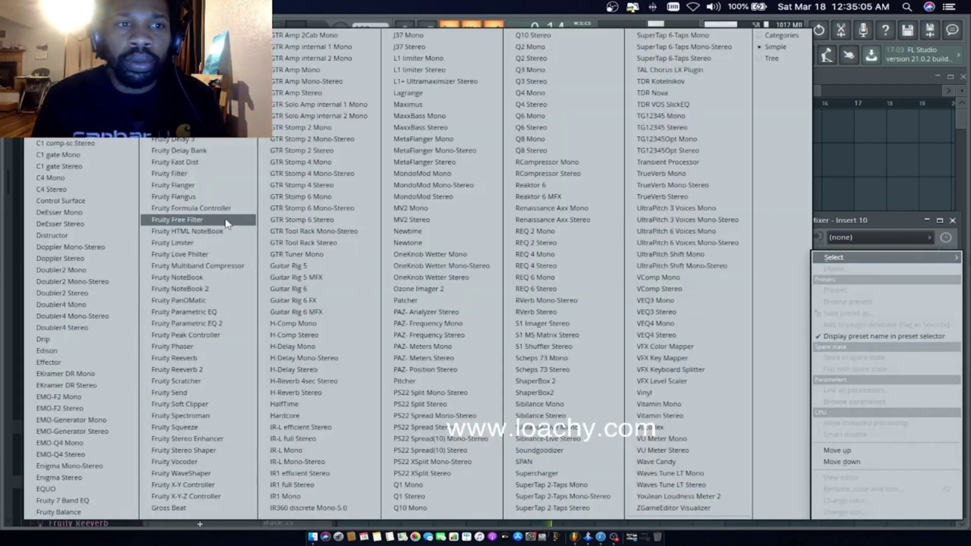
left_click(67, 340)
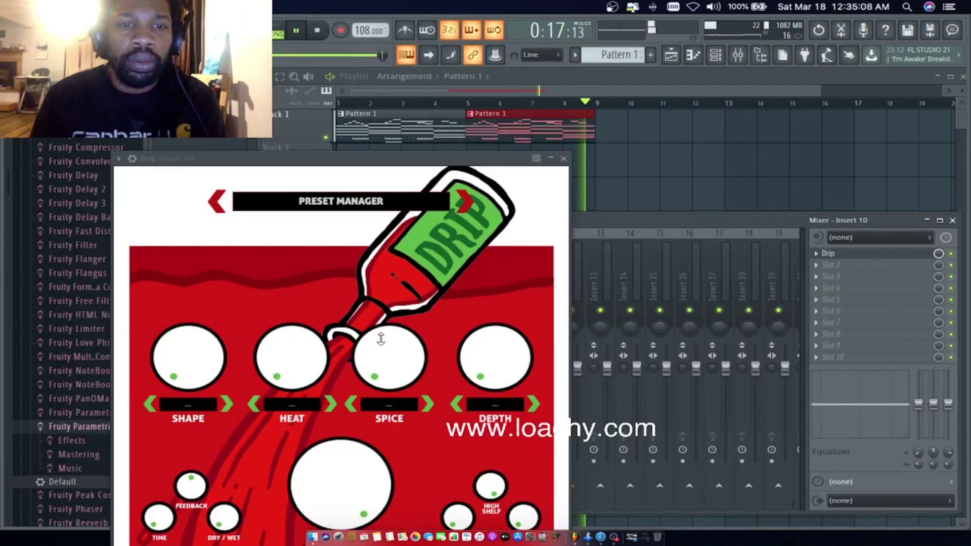
left_click(344, 200)
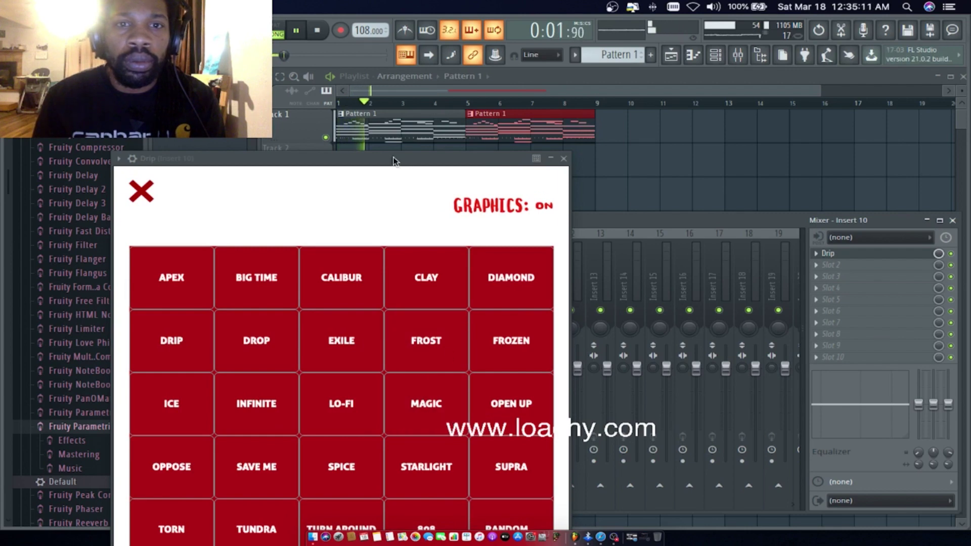
left_click(402, 484)
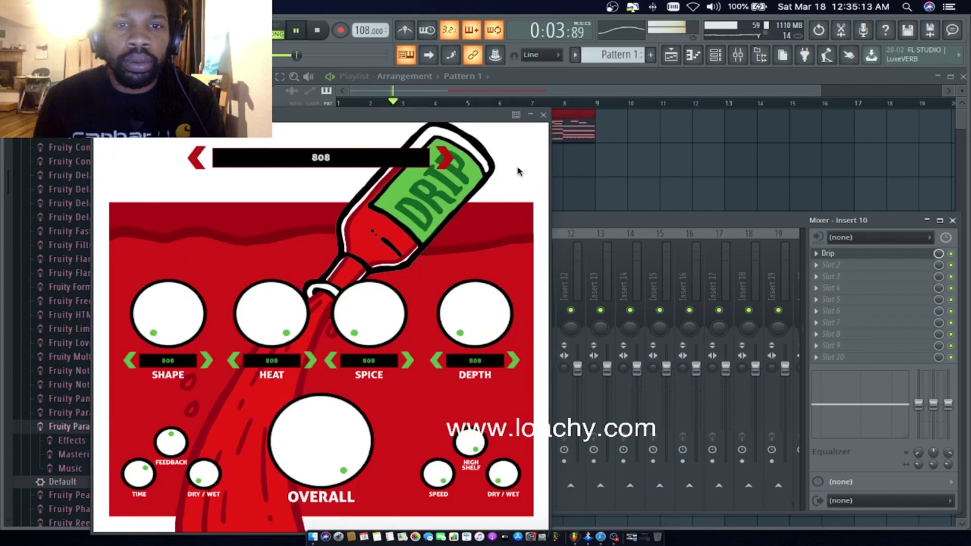
left_click(544, 115)
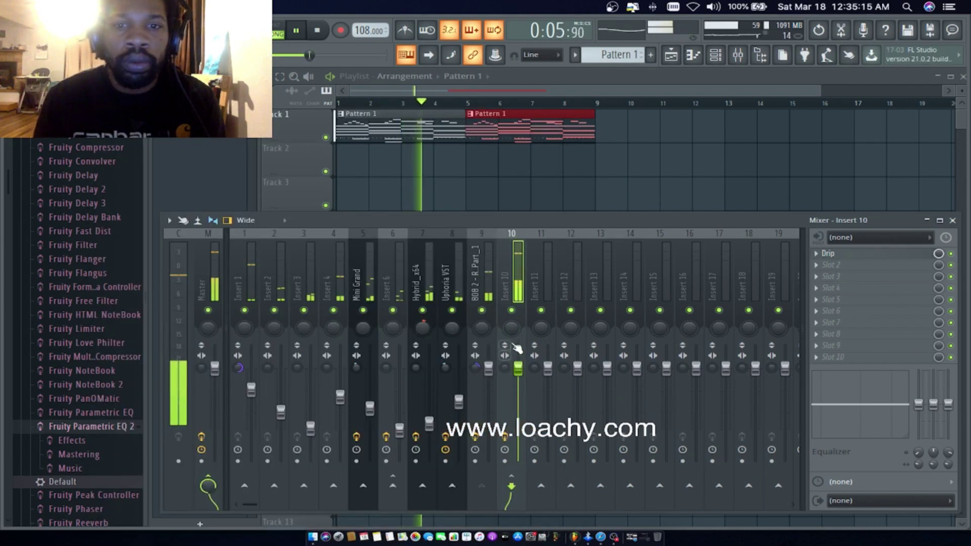
Send the 808 2 mixer track to insert 10.
left_click(495, 336)
left_click(511, 487)
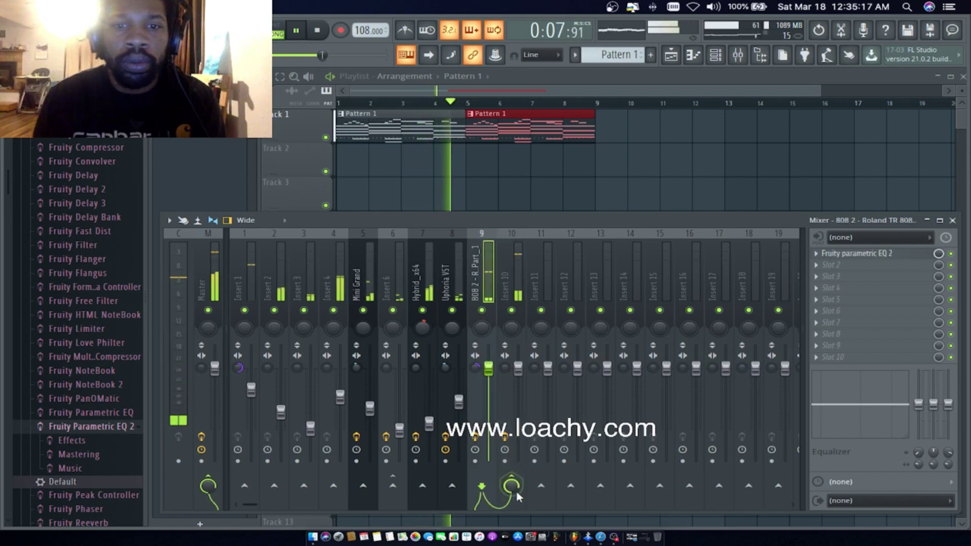